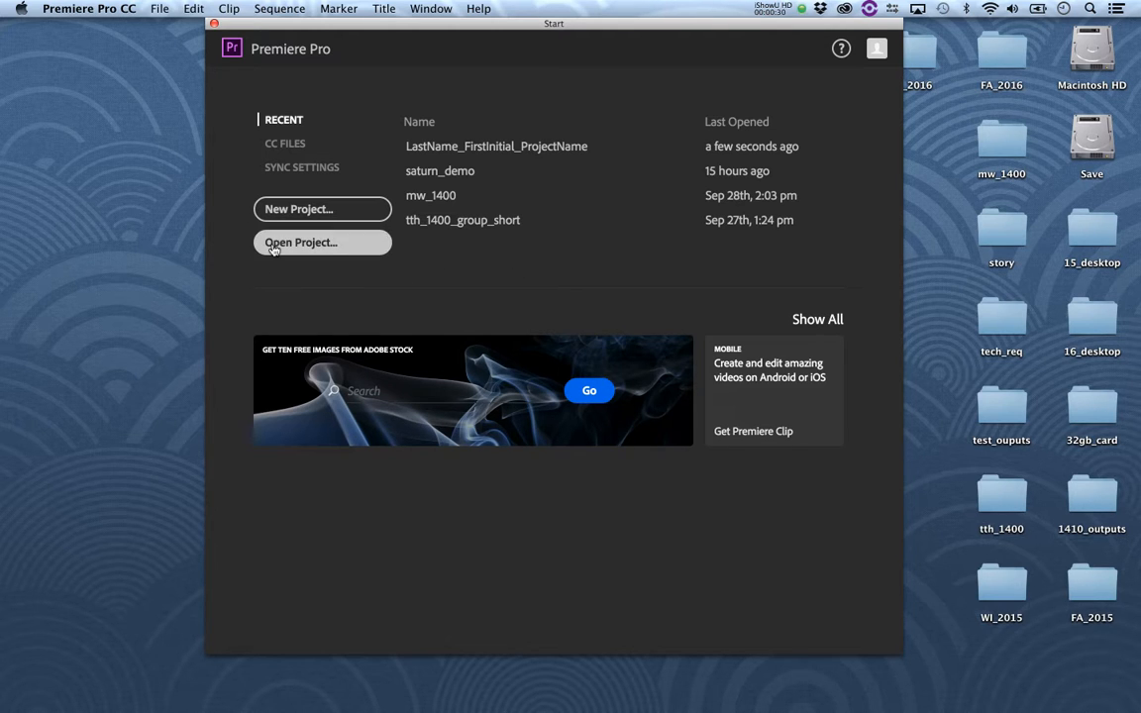
Step: Open the recent project LastName_FirstInitial_ProjectName and reset the Editing workspace to its saved layout
{"action": "left_click", "coordinate": [559, 150]}
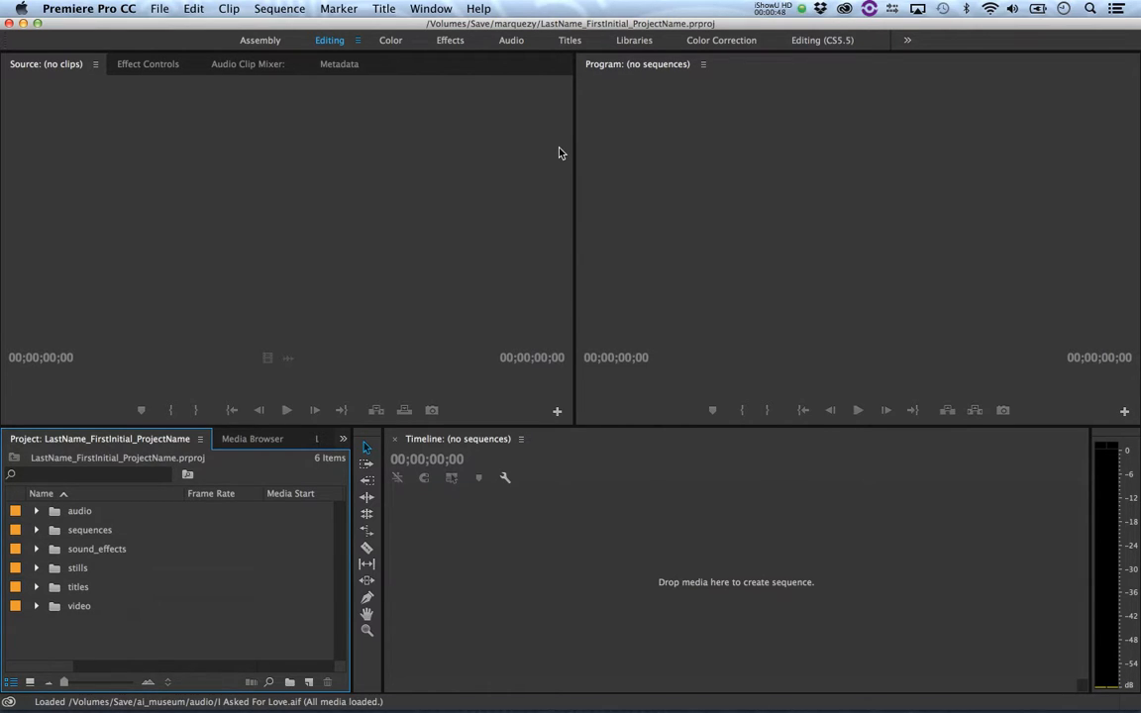
{"action": "left_click", "coordinate": [432, 9]}
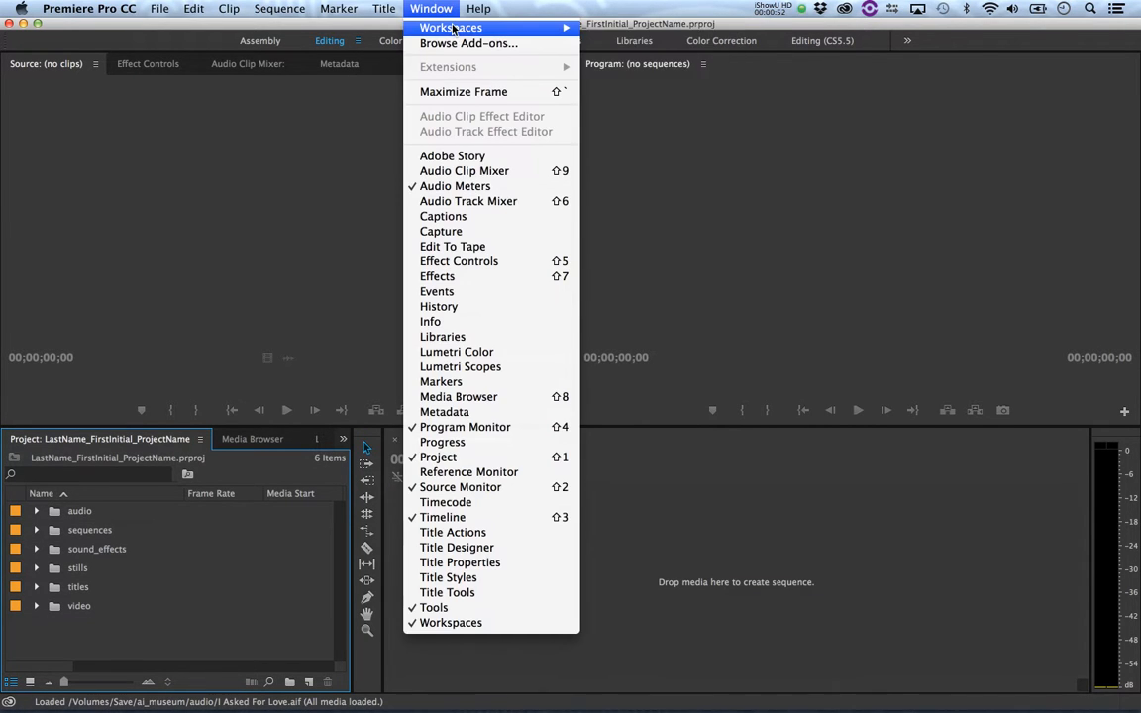
{"action": "mouse_move", "coordinate": [455, 30]}
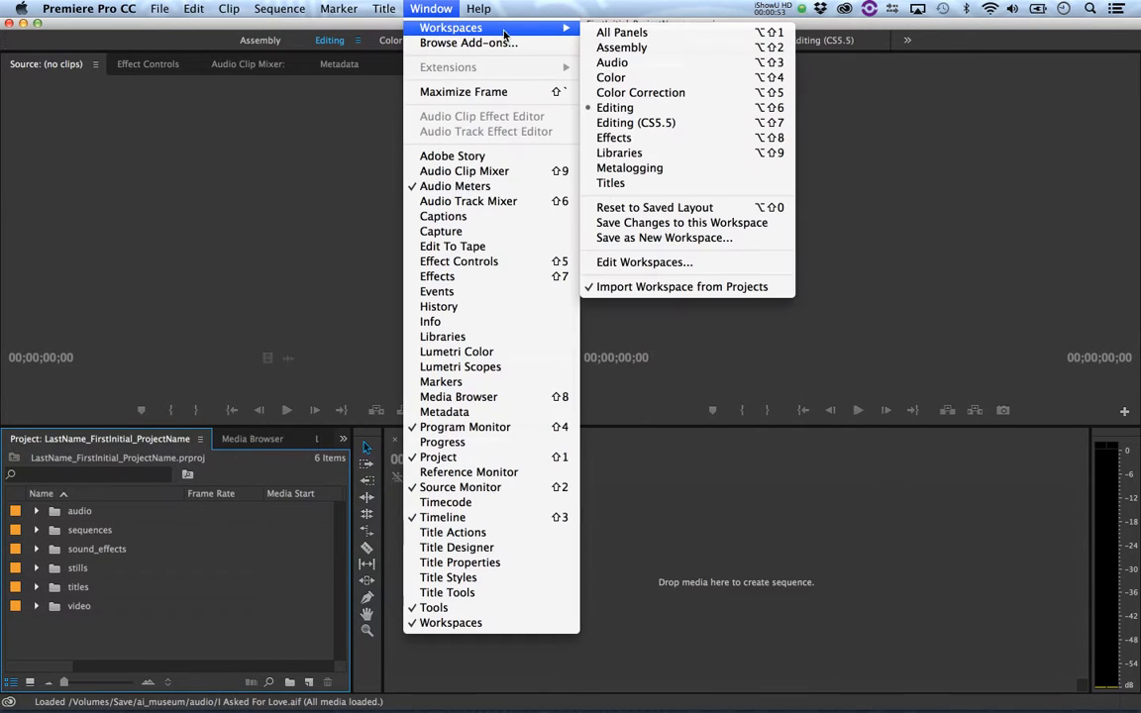
{"action": "left_click", "coordinate": [736, 210]}
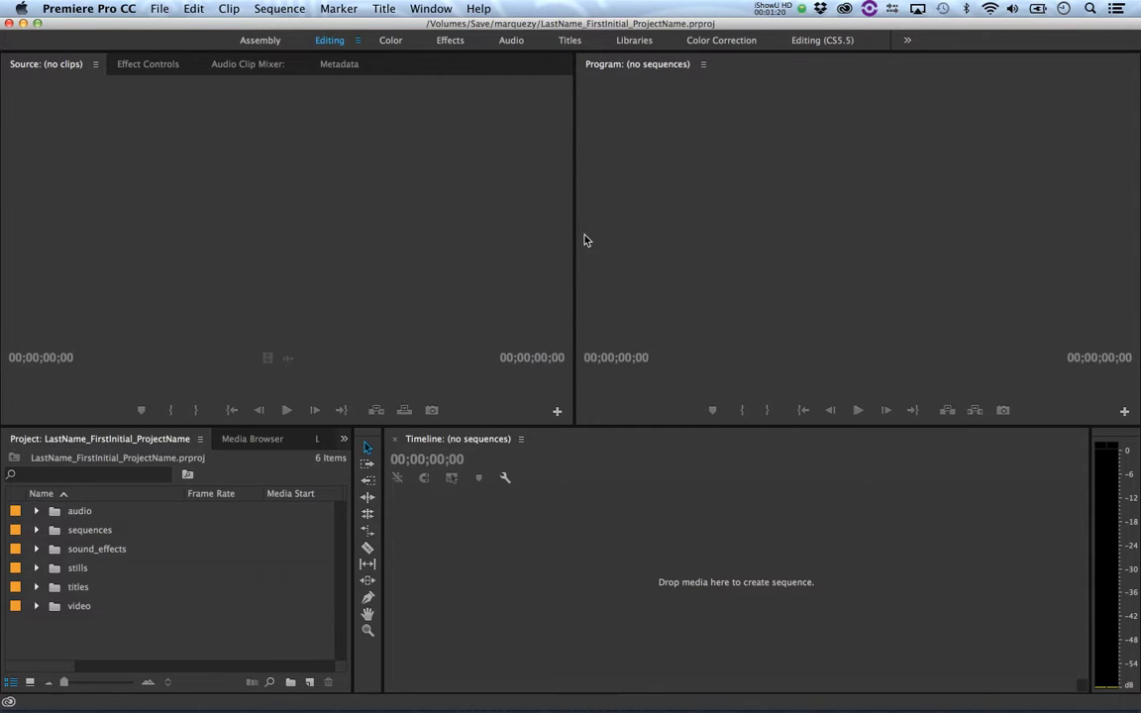
Step: Resize the Source monitor, Tools and Project panels, and restore the Editing workspace to its saved layout
{"action": "left_click_drag", "start_coordinate": [574, 238], "coordinate": [95, 240]}
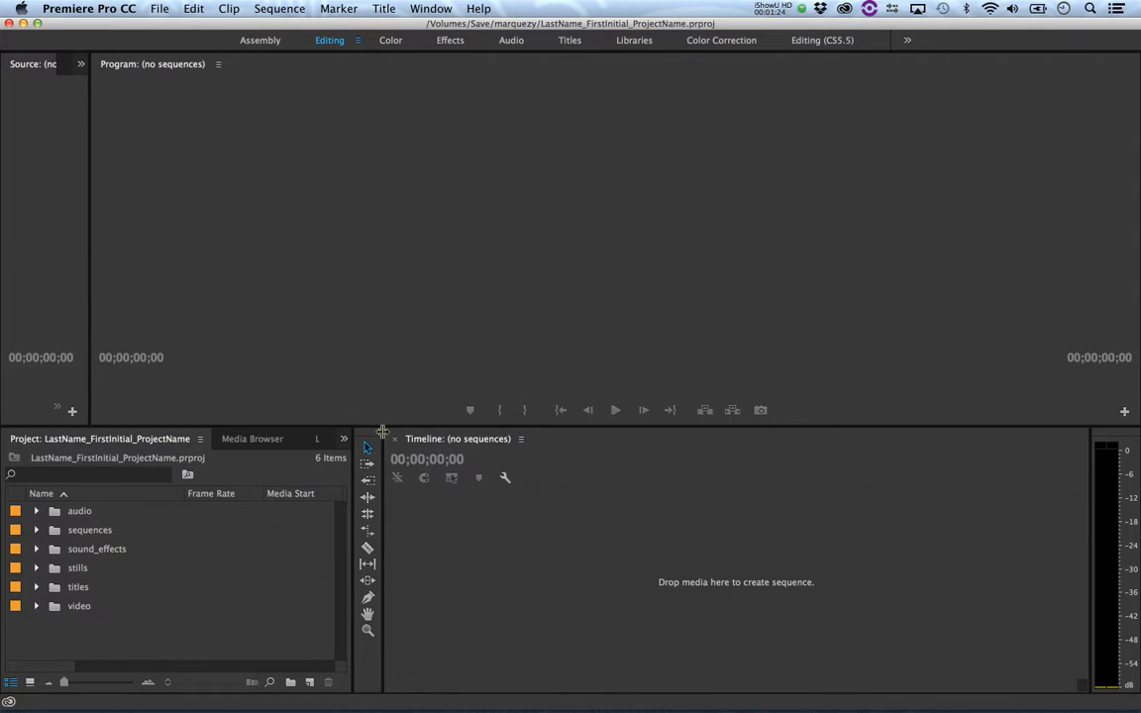
{"action": "left_click_drag", "start_coordinate": [382, 432], "coordinate": [1070, 435]}
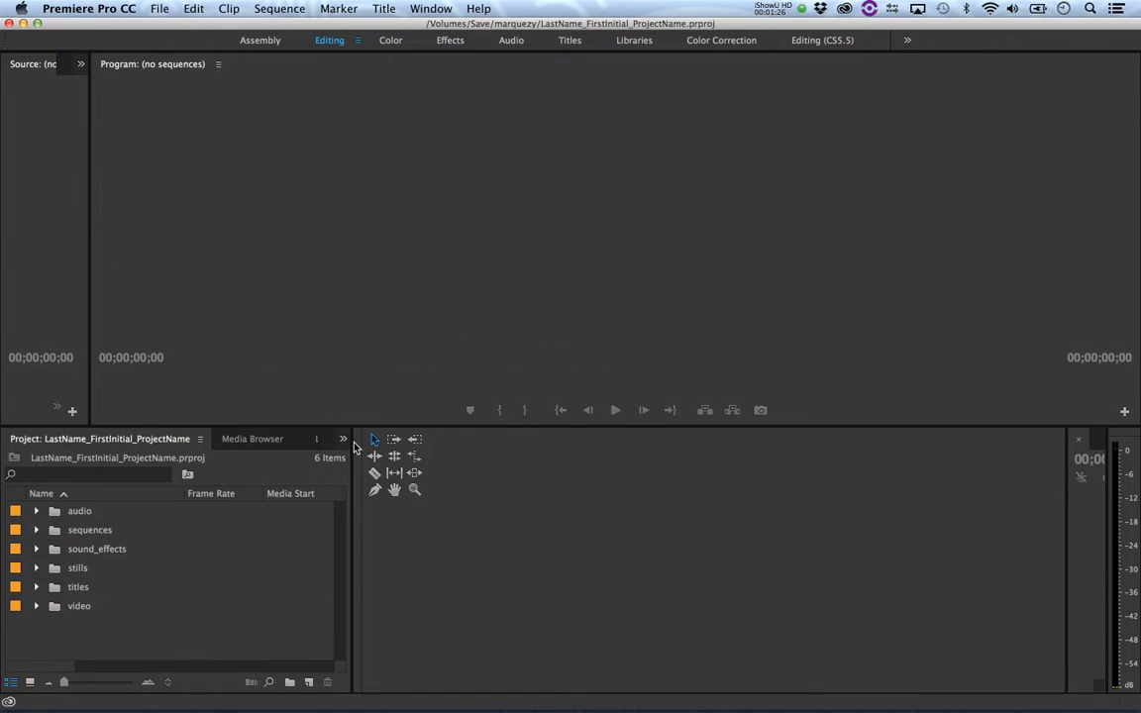
{"action": "left_click_drag", "start_coordinate": [354, 445], "coordinate": [1040, 446]}
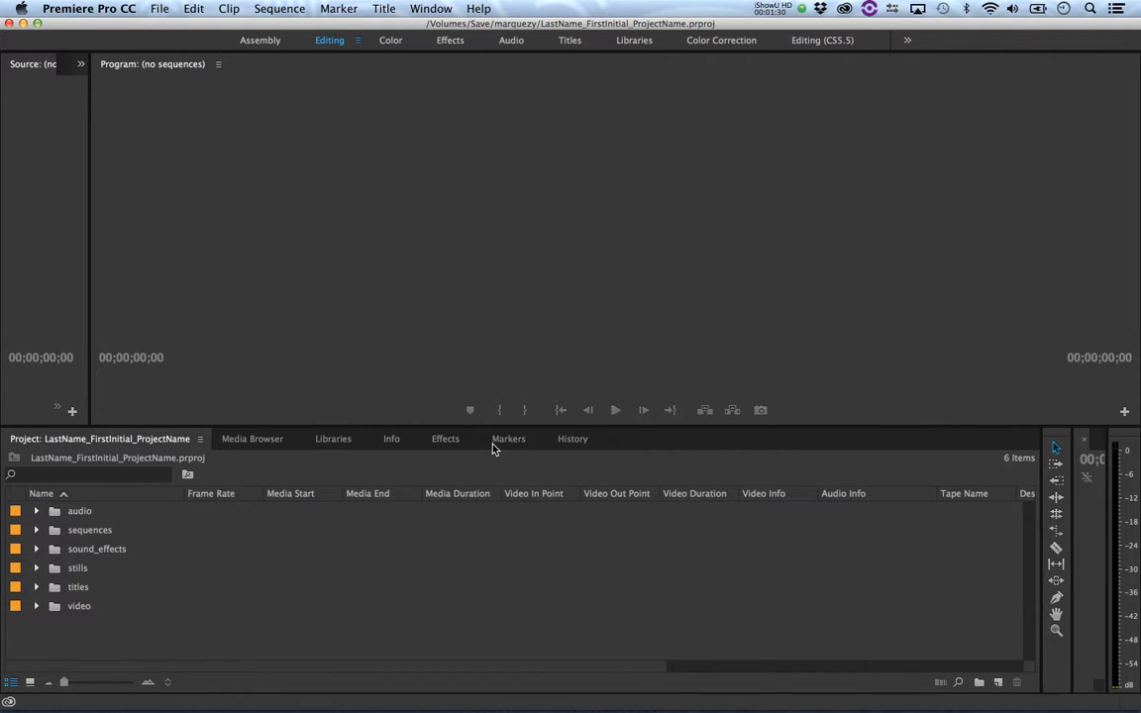
{"action": "left_click", "coordinate": [434, 8]}
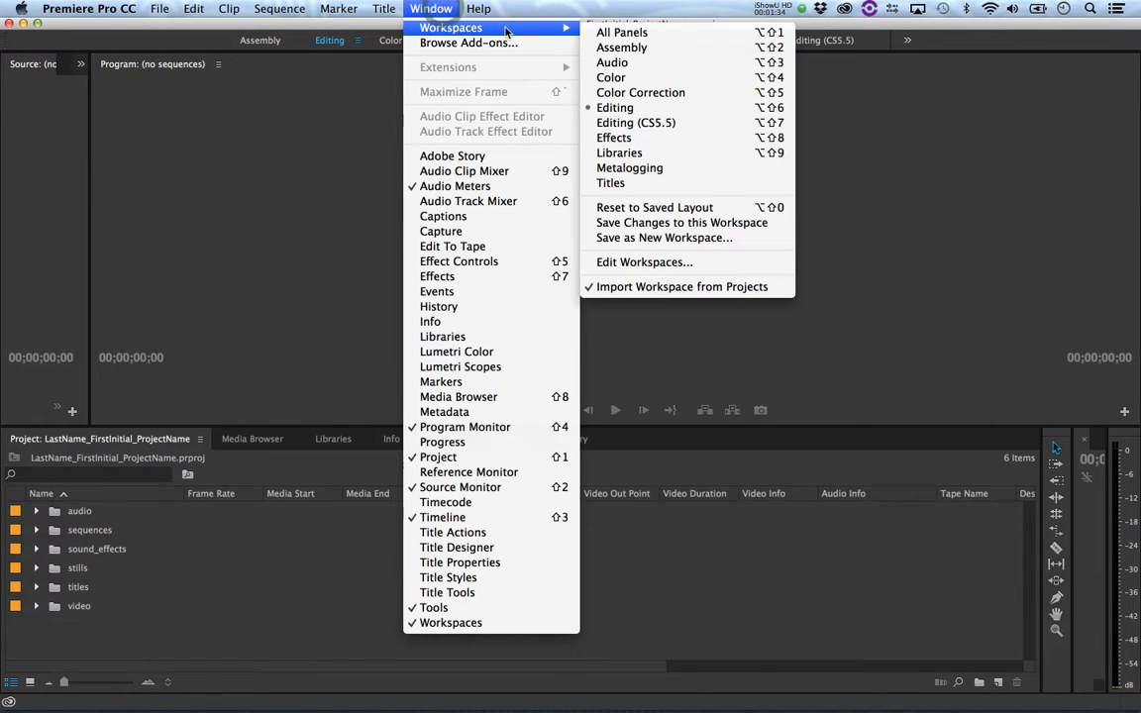
{"action": "left_click", "coordinate": [736, 213]}
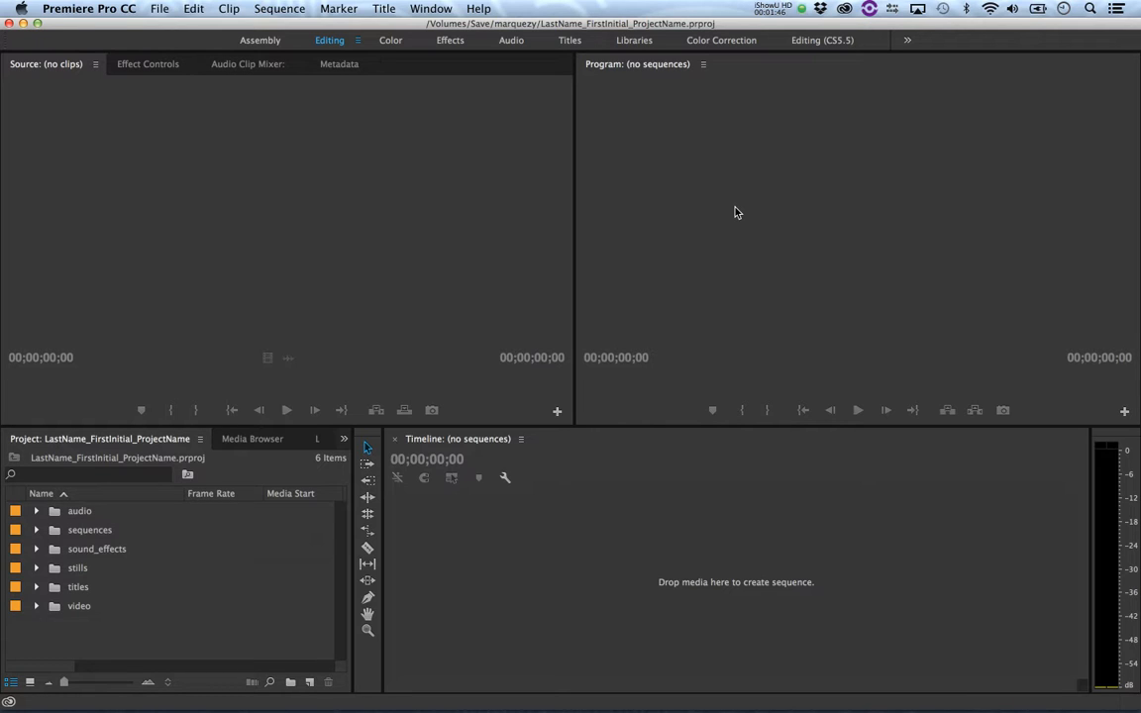
{"action": "left_click", "coordinate": [276, 474]}
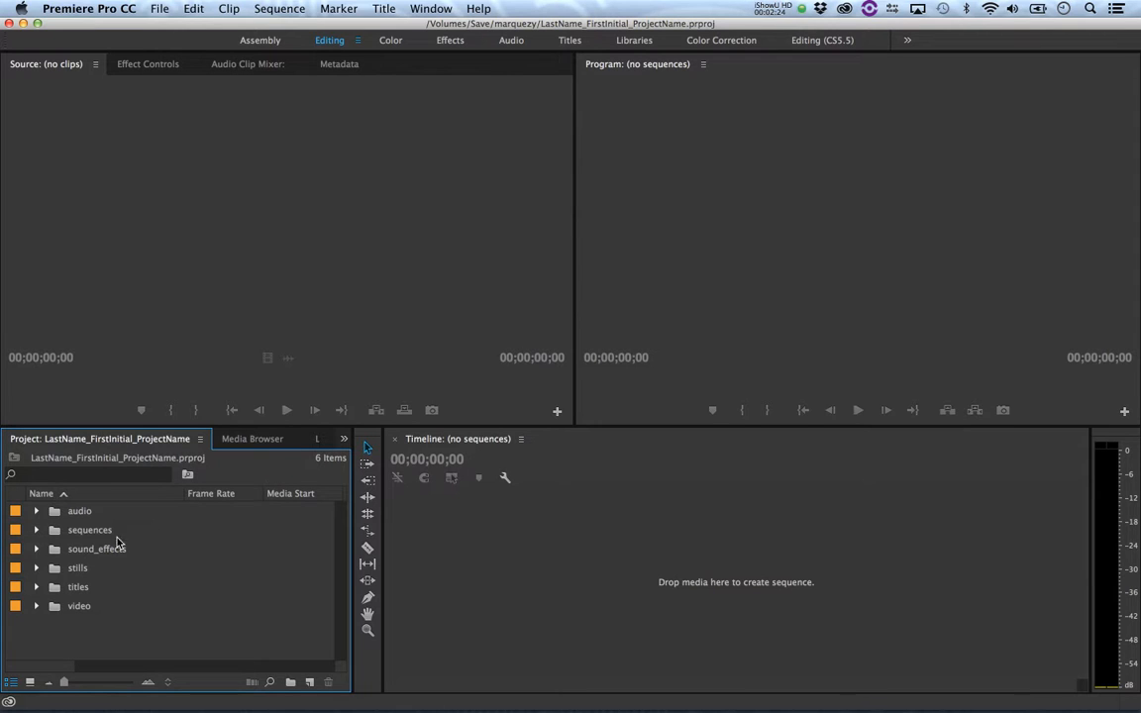
{"action": "left_click", "coordinate": [291, 684]}
{"action": "mouse_move", "coordinate": [65, 682]}
{"action": "left_mouse_down"}
{"action": "mouse_move", "coordinate": [115, 683]}
{"action": "mouse_move", "coordinate": [56, 687]}
{"action": "left_mouse_up"}
{"action": "left_click", "coordinate": [342, 441]}
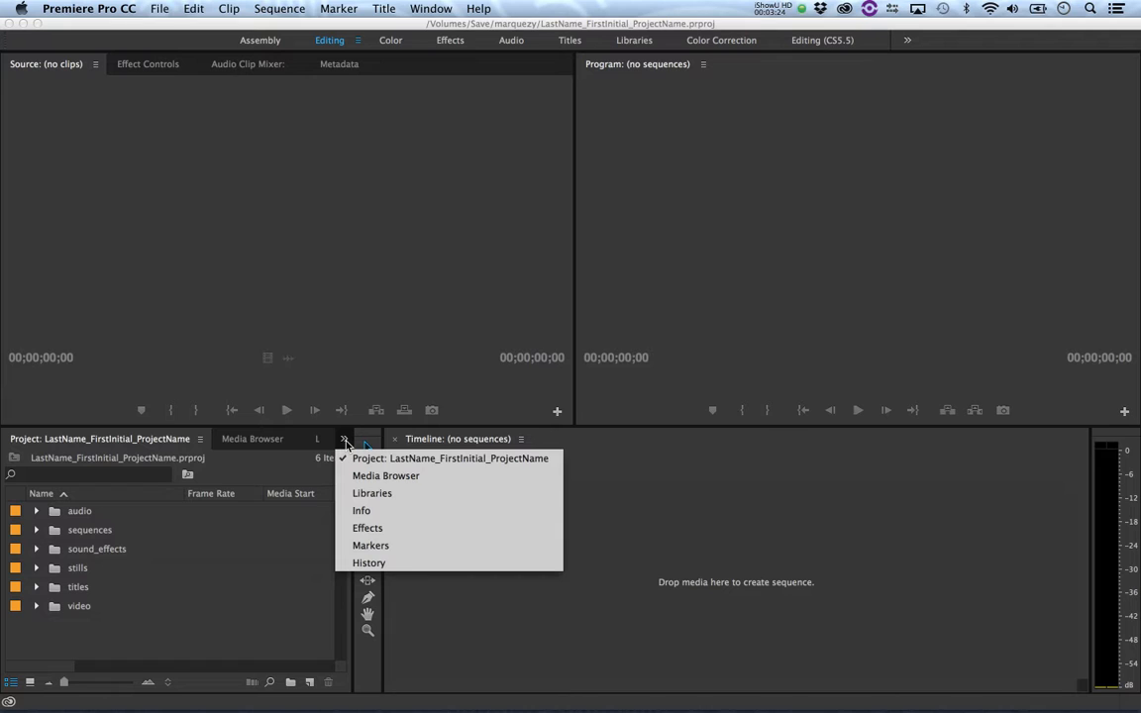
{"action": "left_click", "coordinate": [345, 442]}
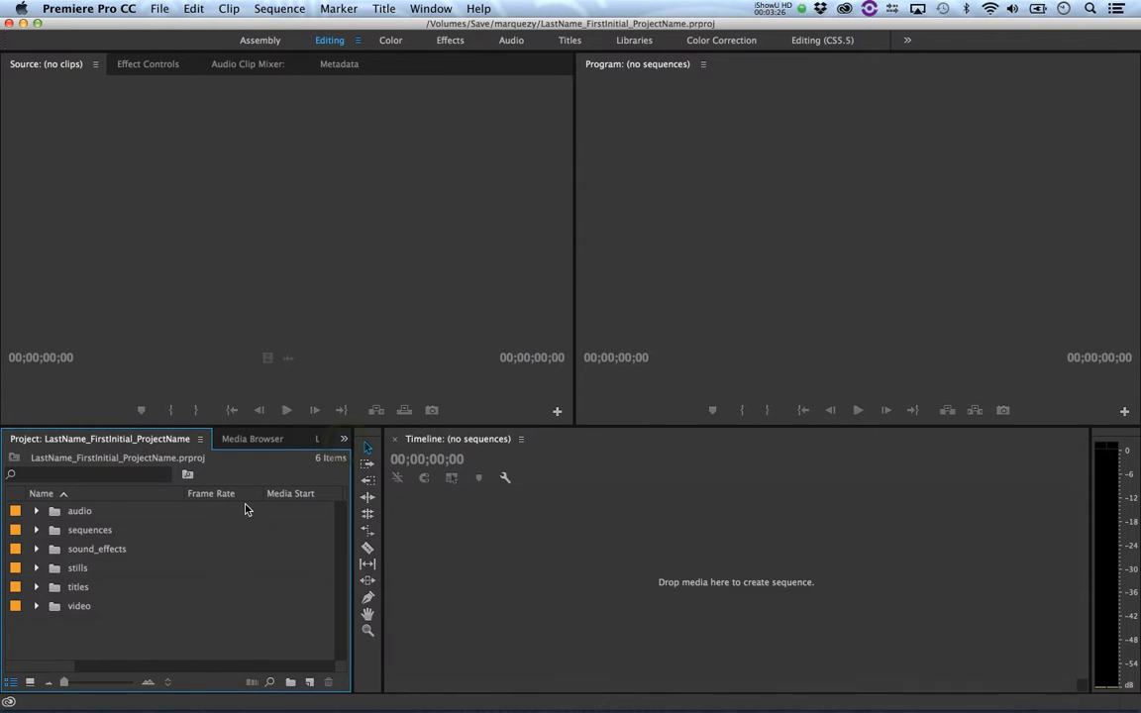
Step: Expand the video bin and maximize the Project panel to examine the clips and their metadata columns
{"action": "left_click", "coordinate": [38, 607]}
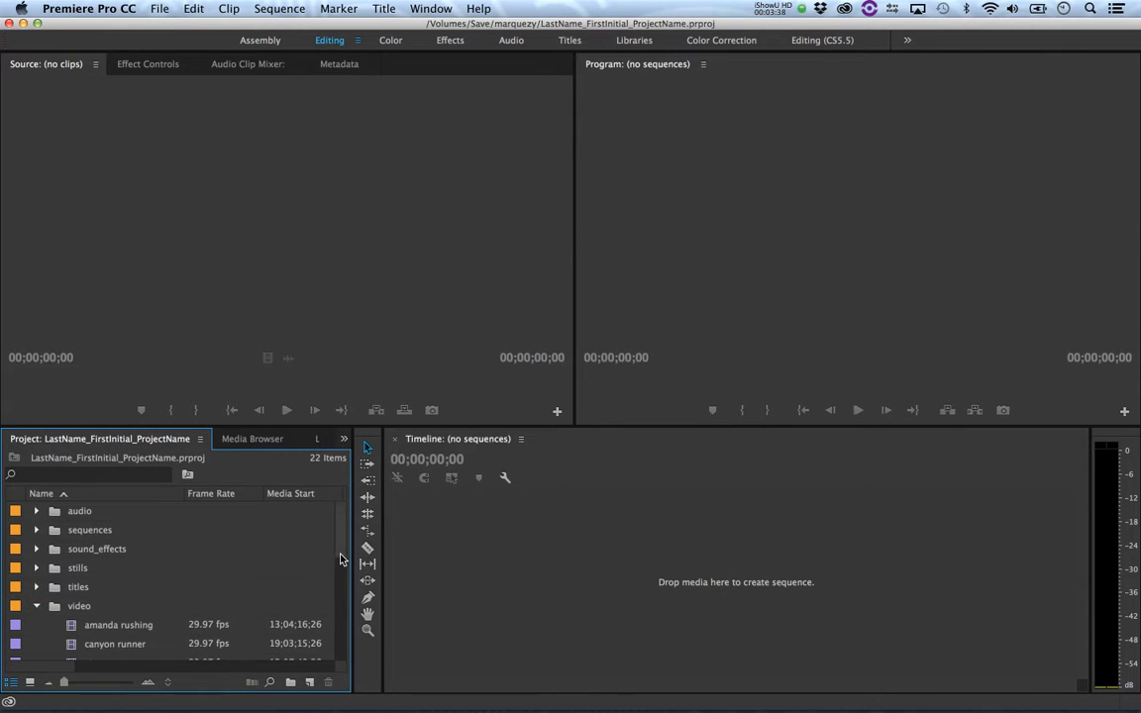
{"action": "scroll", "coordinate": [335, 555], "scroll_direction": "down", "scroll_amount": 5}
{"action": "scroll", "coordinate": [333, 587], "scroll_direction": "up", "scroll_amount": 2}
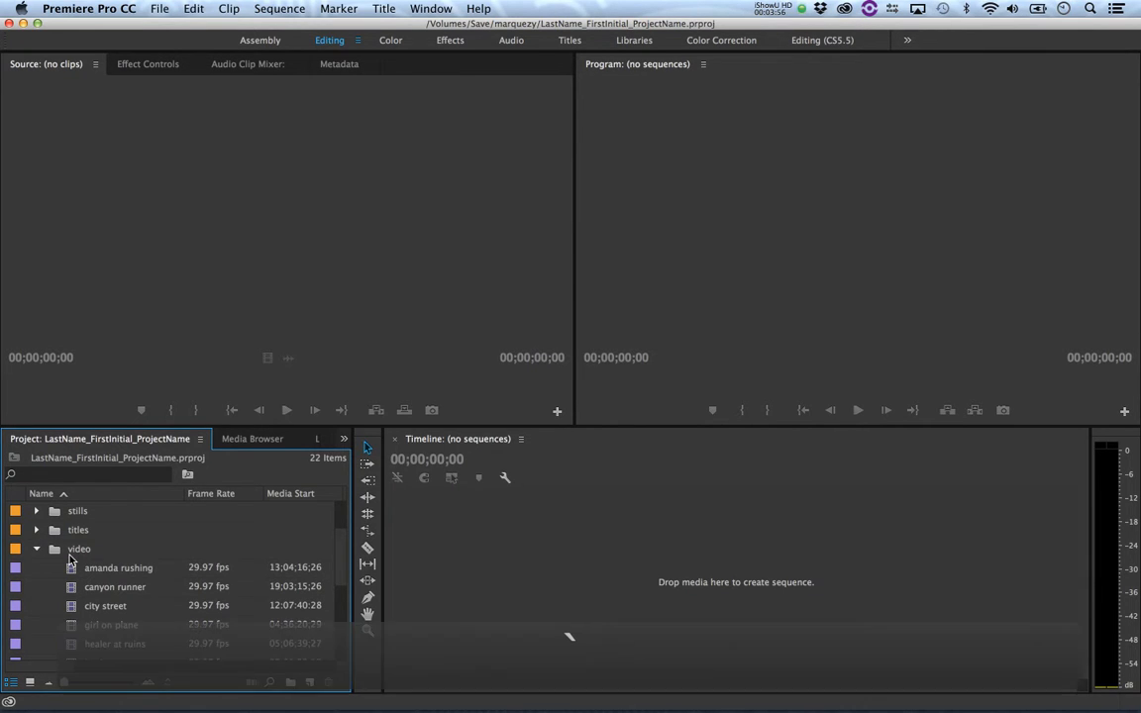
{"action": "key", "text": "grave"}
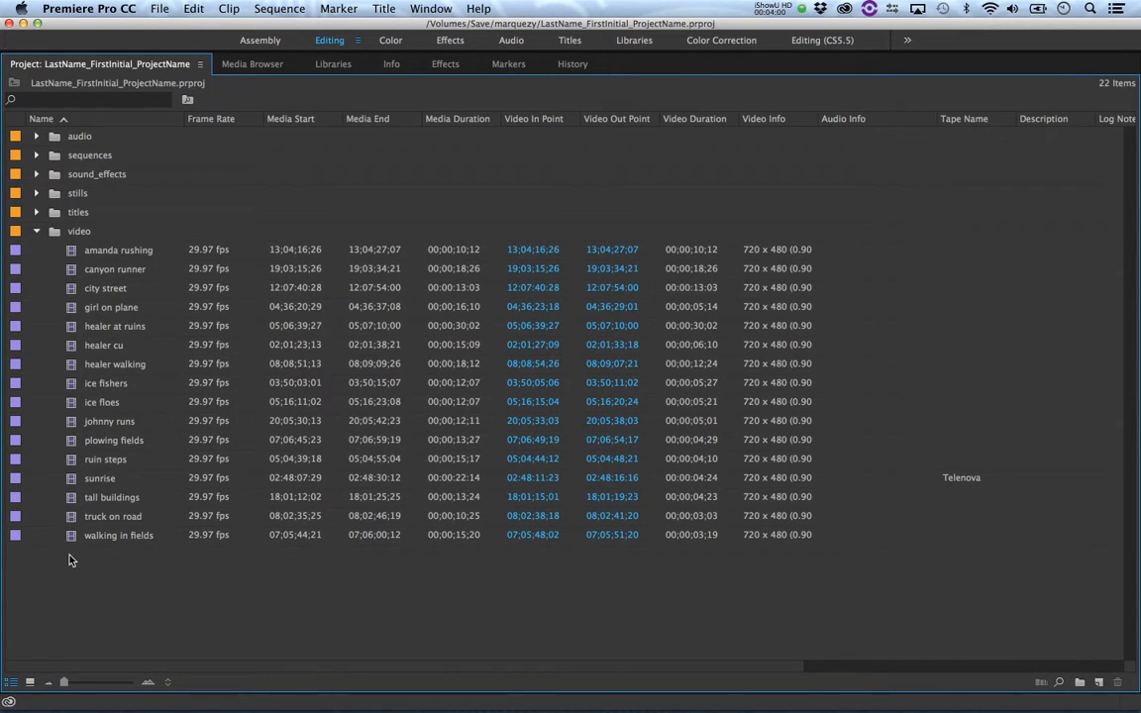
{"action": "key", "text": "grave"}
{"action": "key", "text": "grave"}
Step: View the video bin's clips as thumbnails in icon view and restore the Project panel to its normal size
{"action": "left_click", "coordinate": [29, 684]}
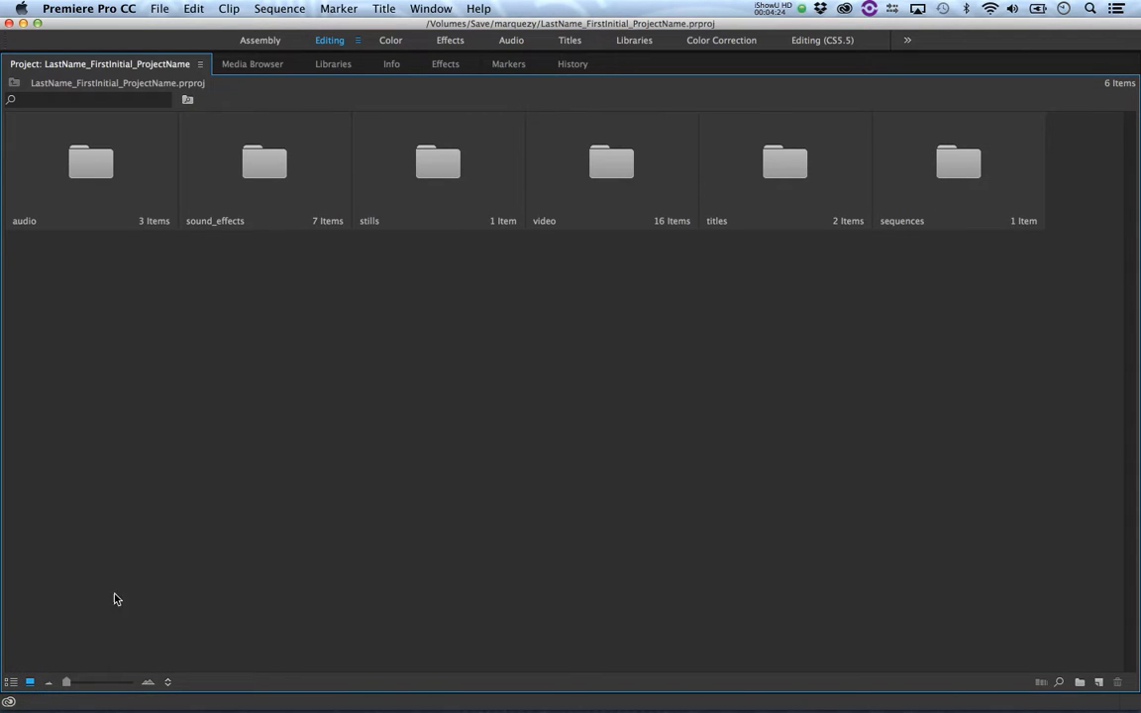
{"action": "double_click", "coordinate": [612, 164]}
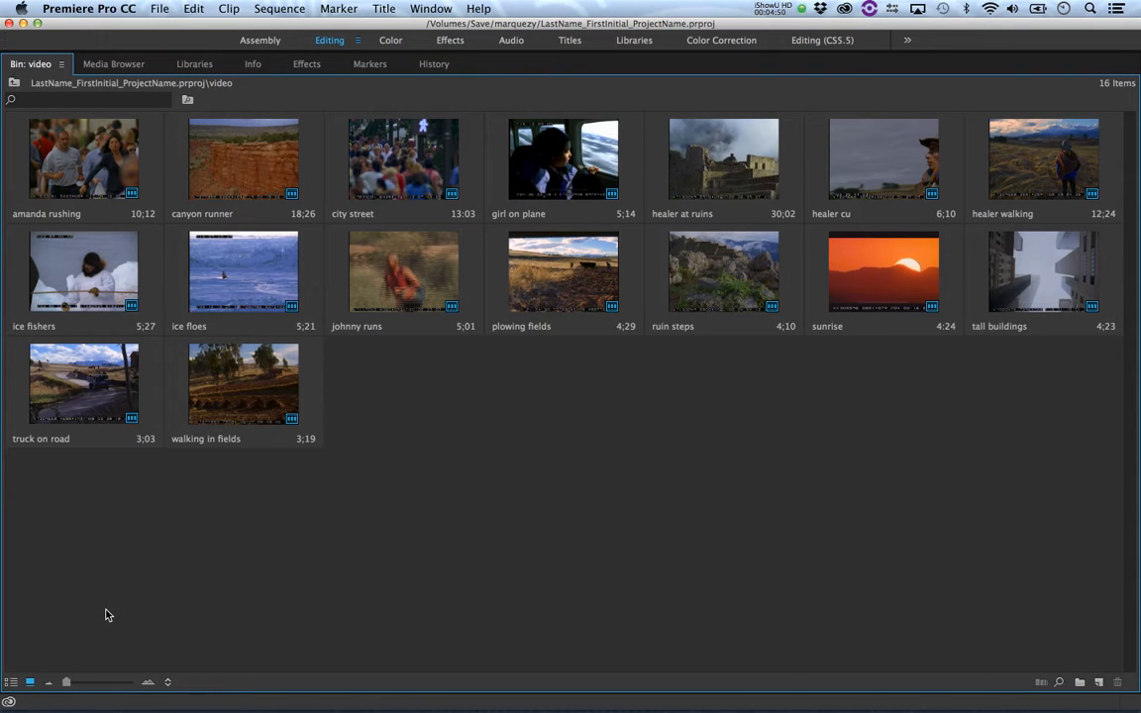
{"action": "key", "text": "grave"}
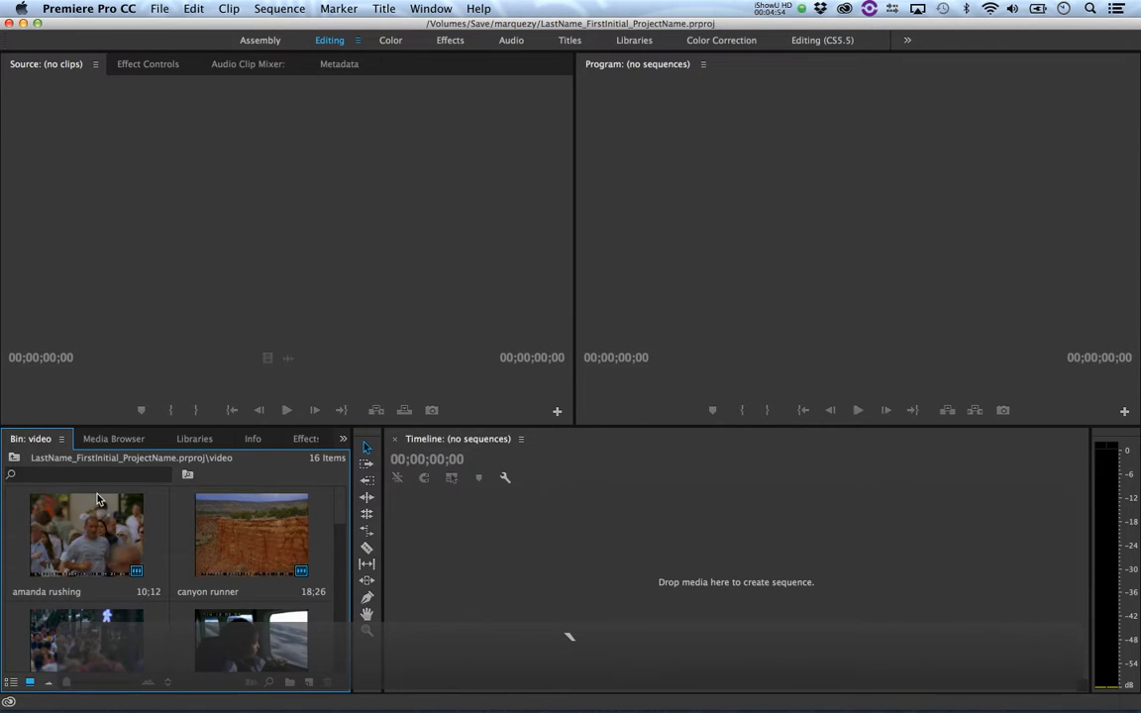
Step: Return to the project's root level in list view and collapse the video bin
{"action": "left_click", "coordinate": [16, 457]}
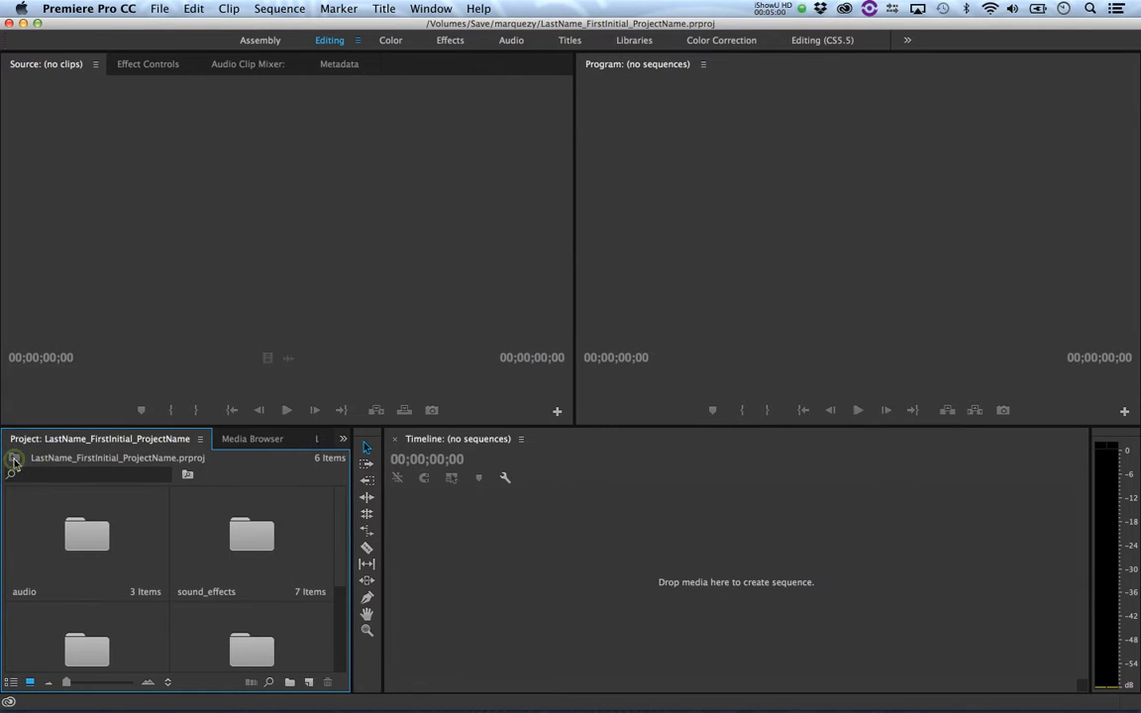
{"action": "left_click", "coordinate": [11, 682]}
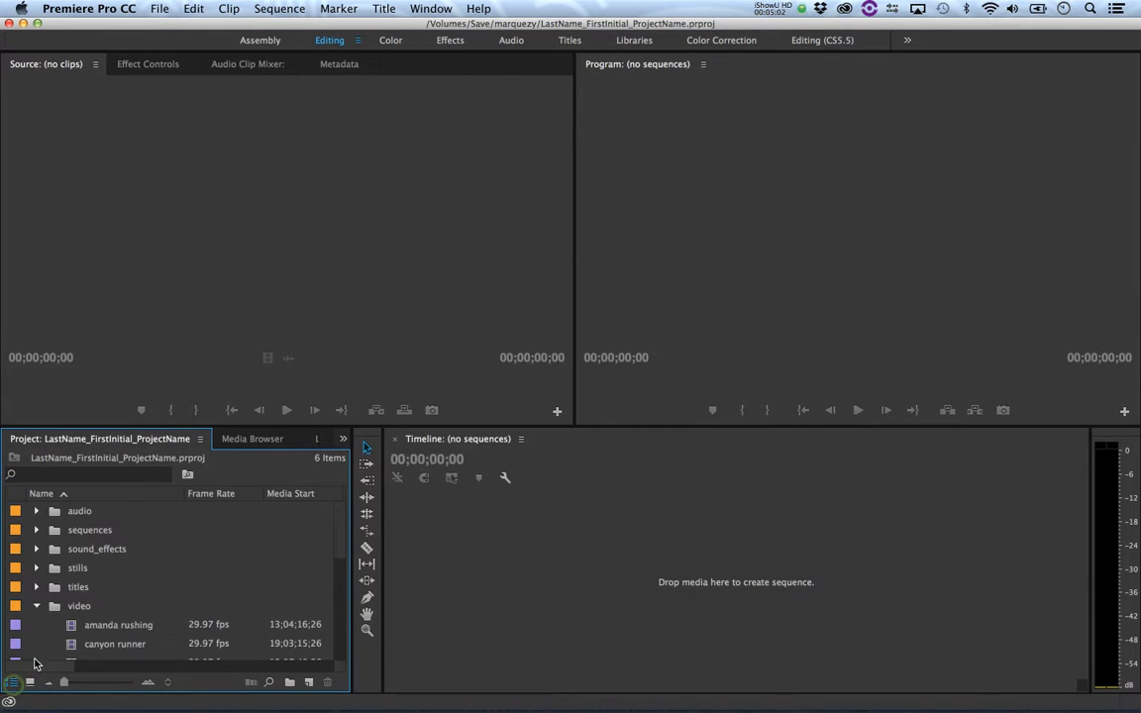
{"action": "left_click", "coordinate": [36, 609]}
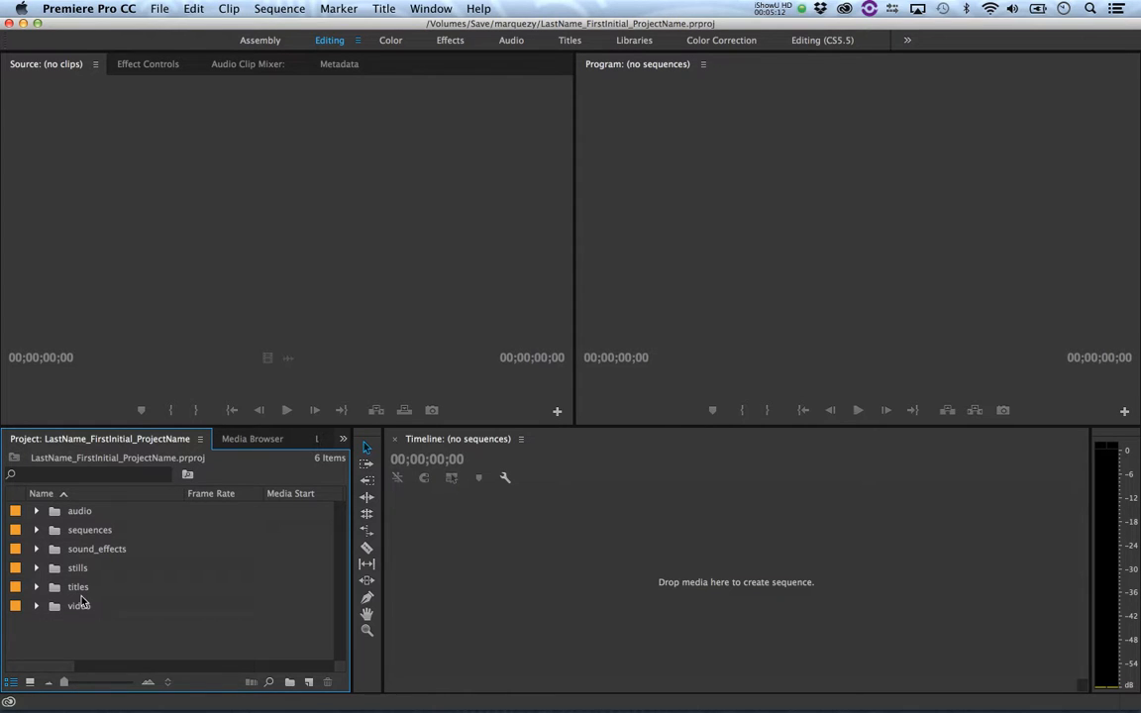
Step: Expand the video bin and load the clip amanda rushing into the Source monitor
{"action": "left_click", "coordinate": [249, 274]}
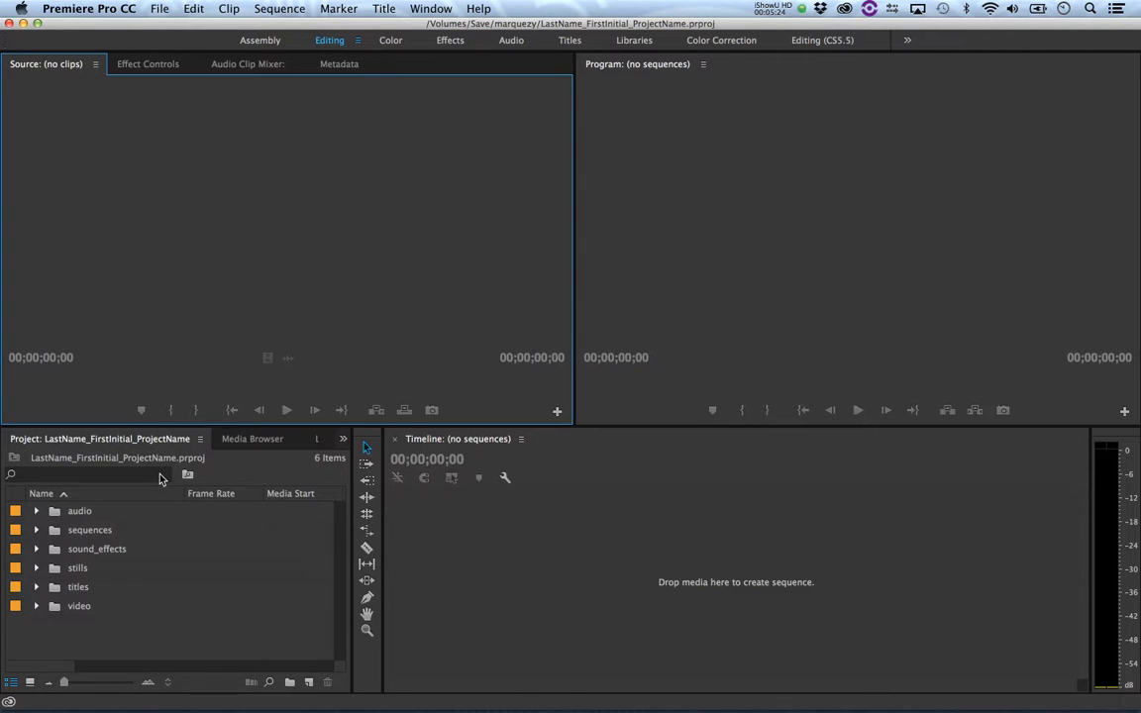
{"action": "left_click", "coordinate": [37, 610]}
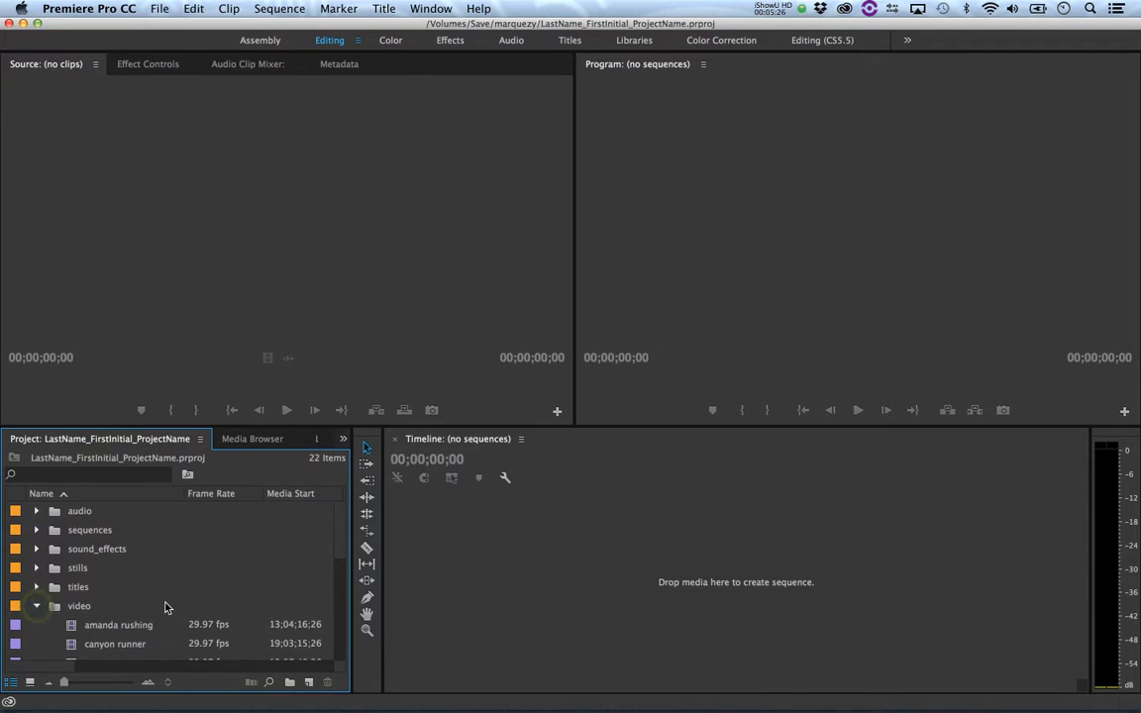
{"action": "scroll", "coordinate": [162, 605], "scroll_direction": "down", "scroll_amount": 2}
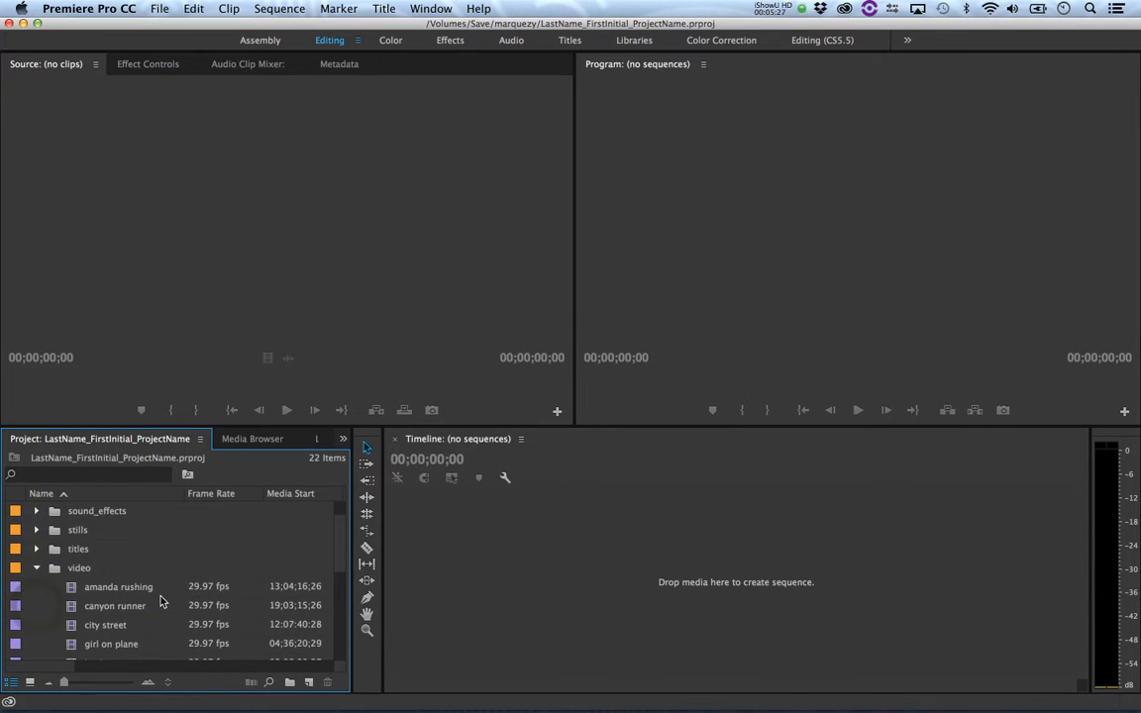
{"action": "double_click", "coordinate": [72, 592]}
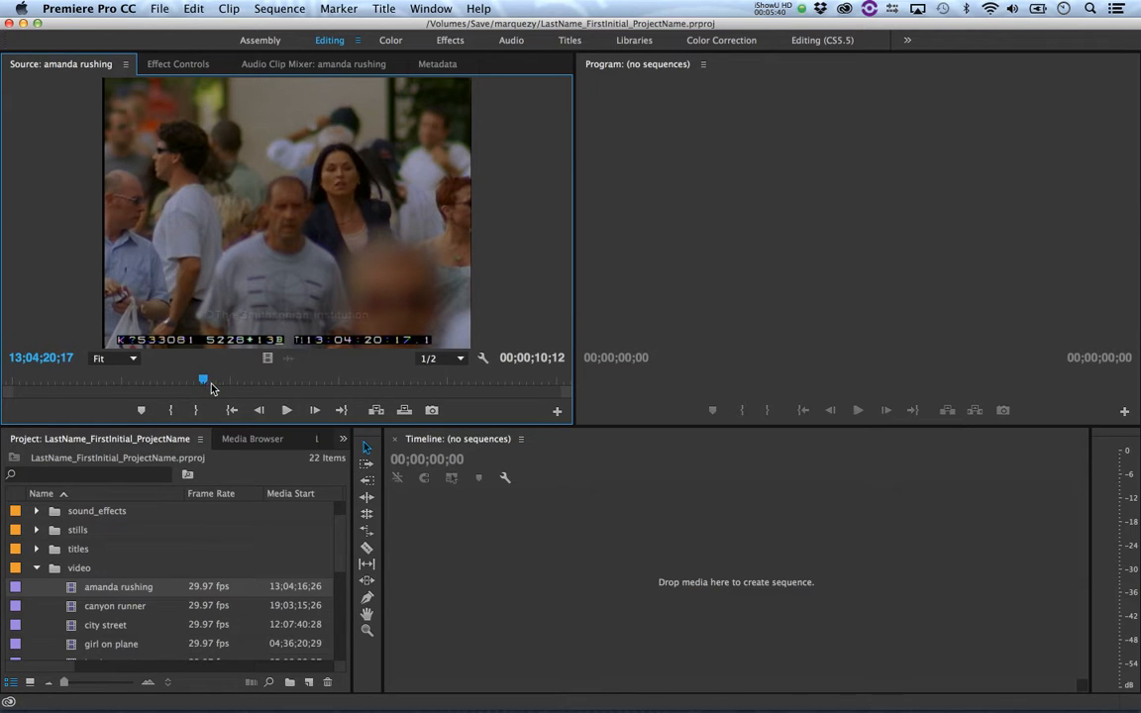
Step: Move the source playhead back near the clip's start and play the footage through to about 13;04;22;19
{"action": "mouse_move", "coordinate": [204, 382]}
{"action": "left_mouse_down"}
{"action": "mouse_move", "coordinate": [76, 382]}
{"action": "mouse_move", "coordinate": [241, 383]}
{"action": "mouse_move", "coordinate": [43, 382]}
{"action": "mouse_move", "coordinate": [313, 384]}
{"action": "mouse_move", "coordinate": [3, 383]}
{"action": "mouse_move", "coordinate": [23, 384]}
{"action": "left_mouse_up"}
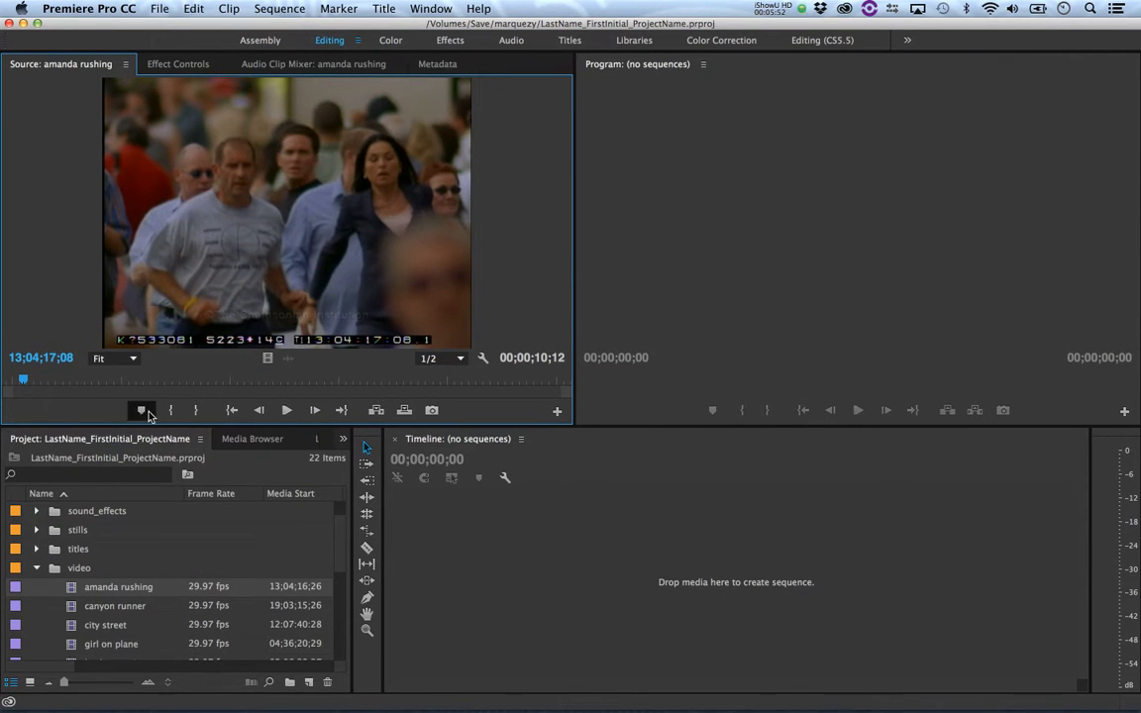
{"action": "left_click", "coordinate": [288, 414]}
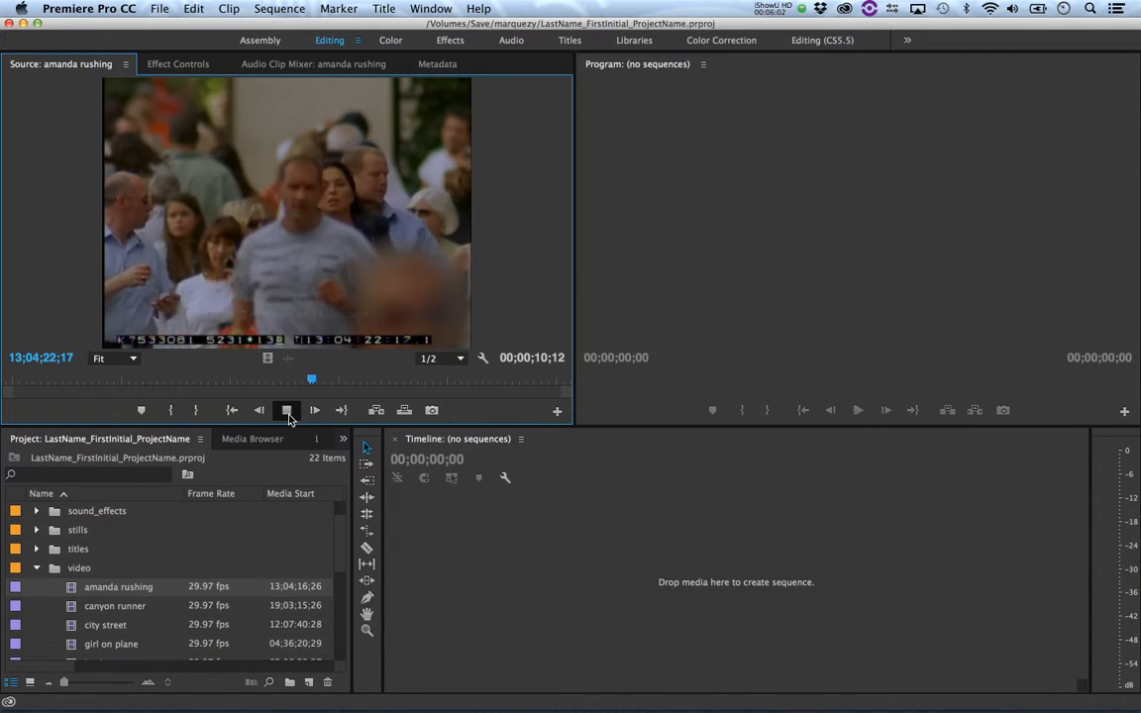
{"action": "left_click", "coordinate": [288, 414]}
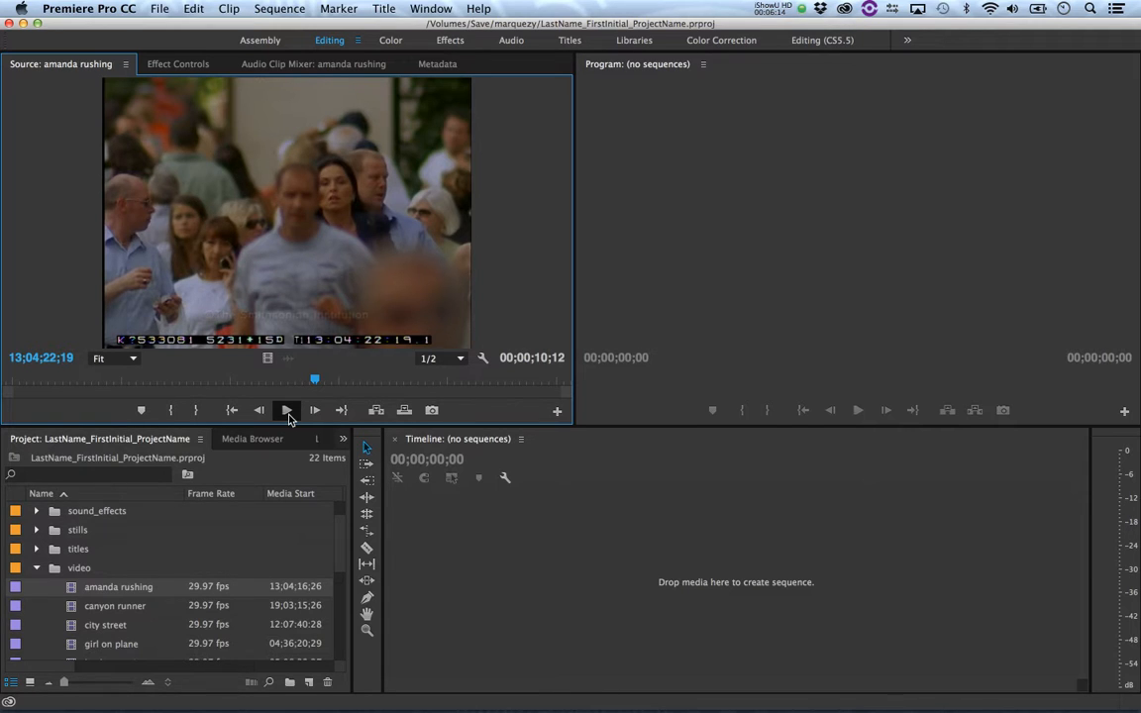
Step: Mark the source clip's In point at 13;04;19;01 and its Out point at 13;04;21;08
{"action": "left_click_drag", "start_coordinate": [314, 380], "coordinate": [120, 390]}
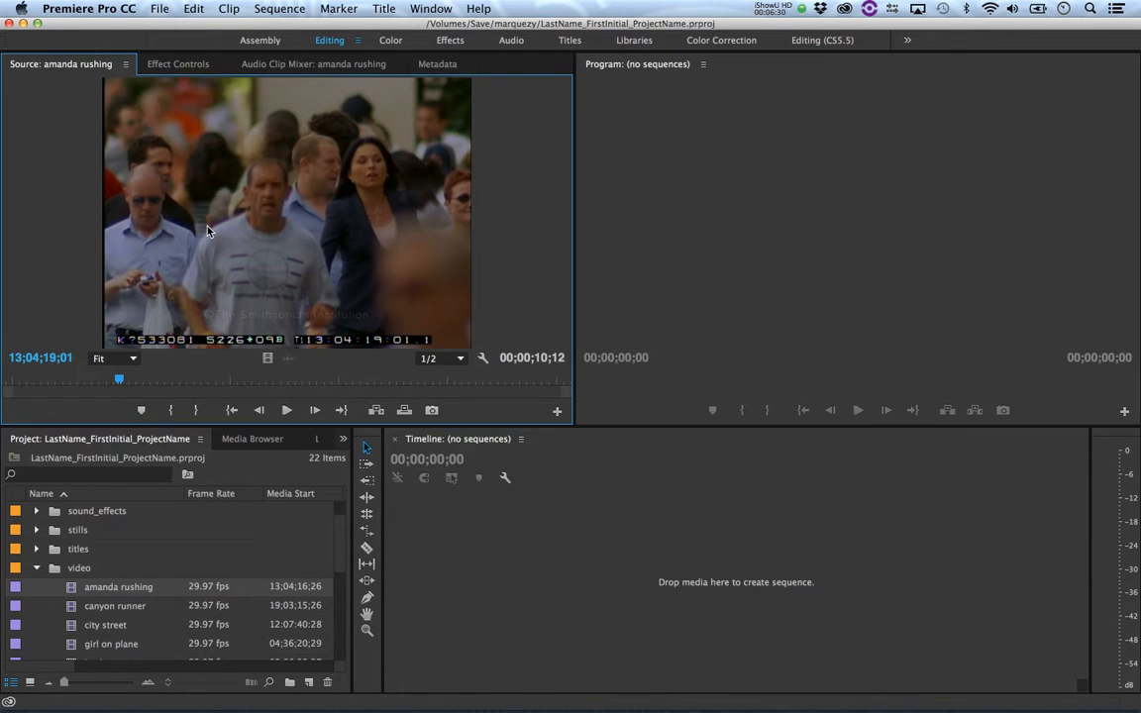
{"action": "key", "text": "i"}
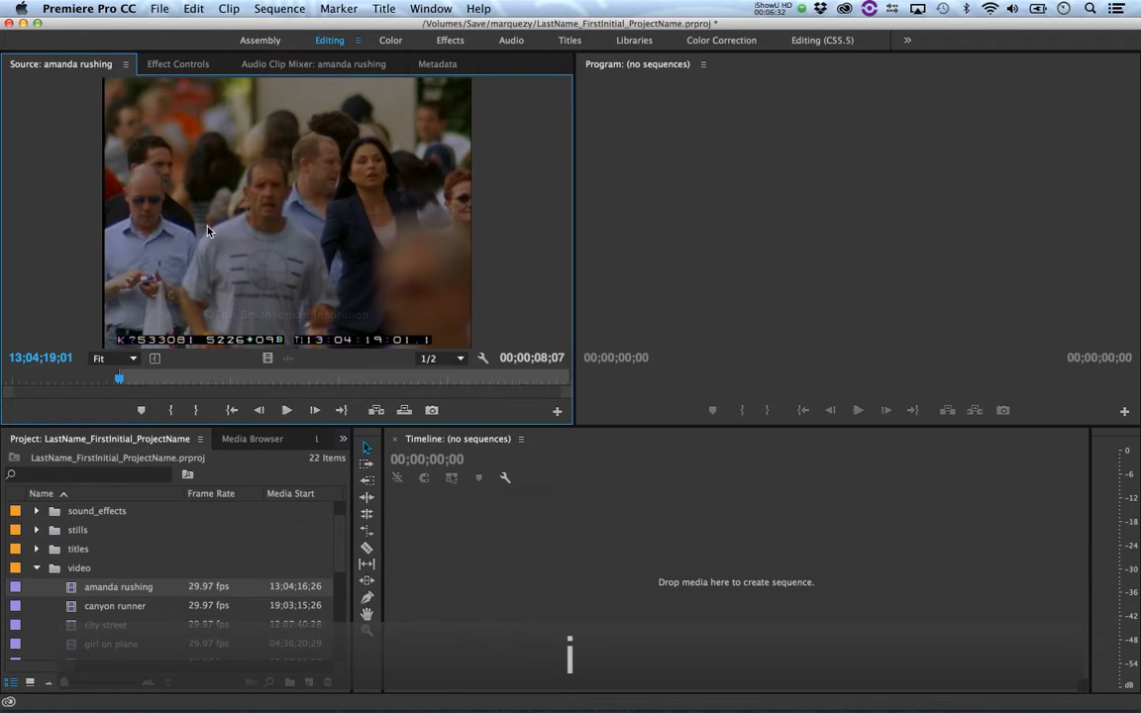
{"action": "left_click_drag", "start_coordinate": [120, 379], "coordinate": [242, 380]}
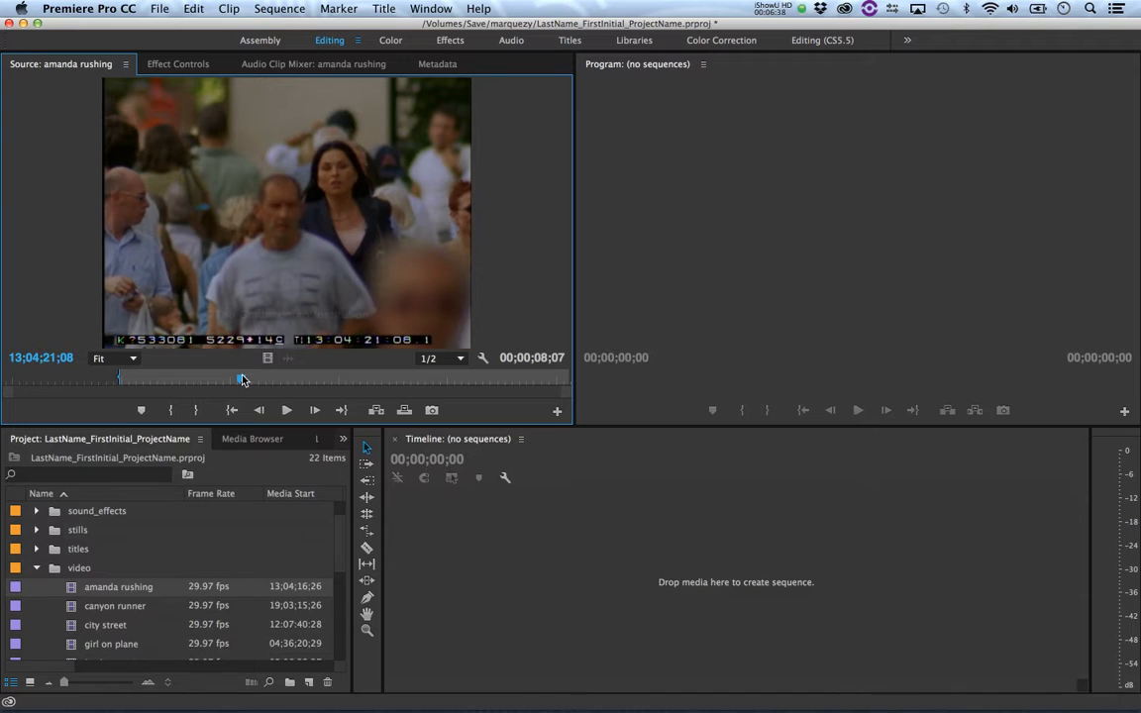
{"action": "key", "text": "o"}
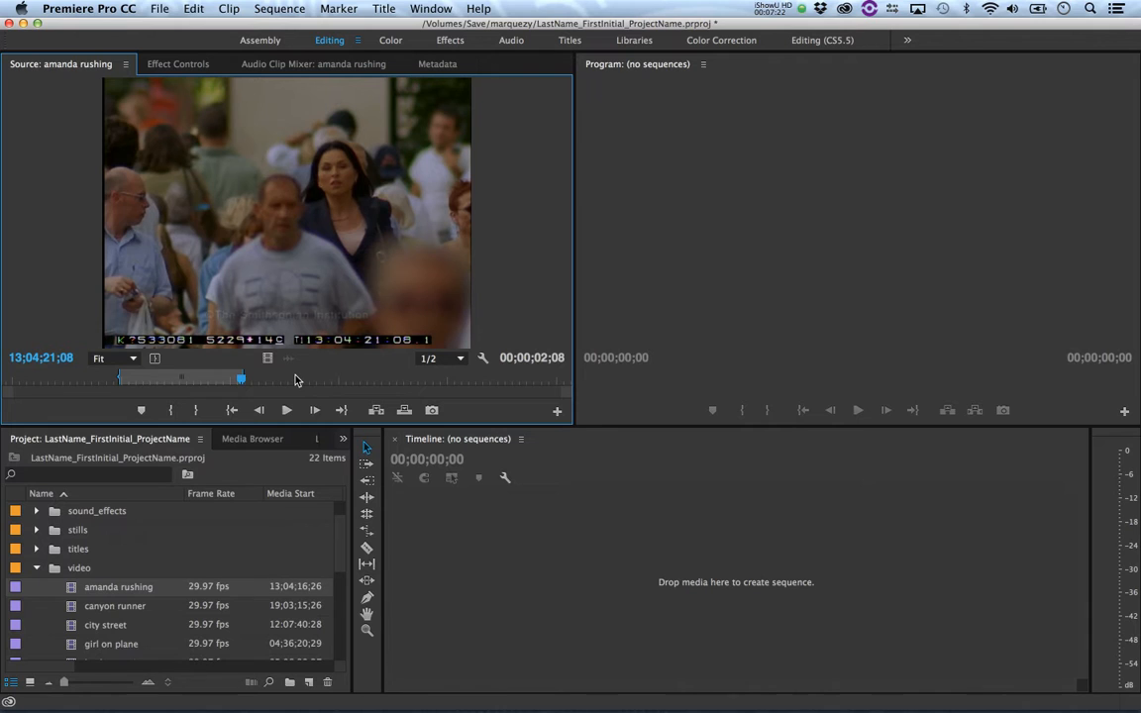
Step: Extend the Out point so the marked range lasts 00;00;02;26, and slide the whole range slightly toward the clip's end
{"action": "left_click", "coordinate": [157, 383]}
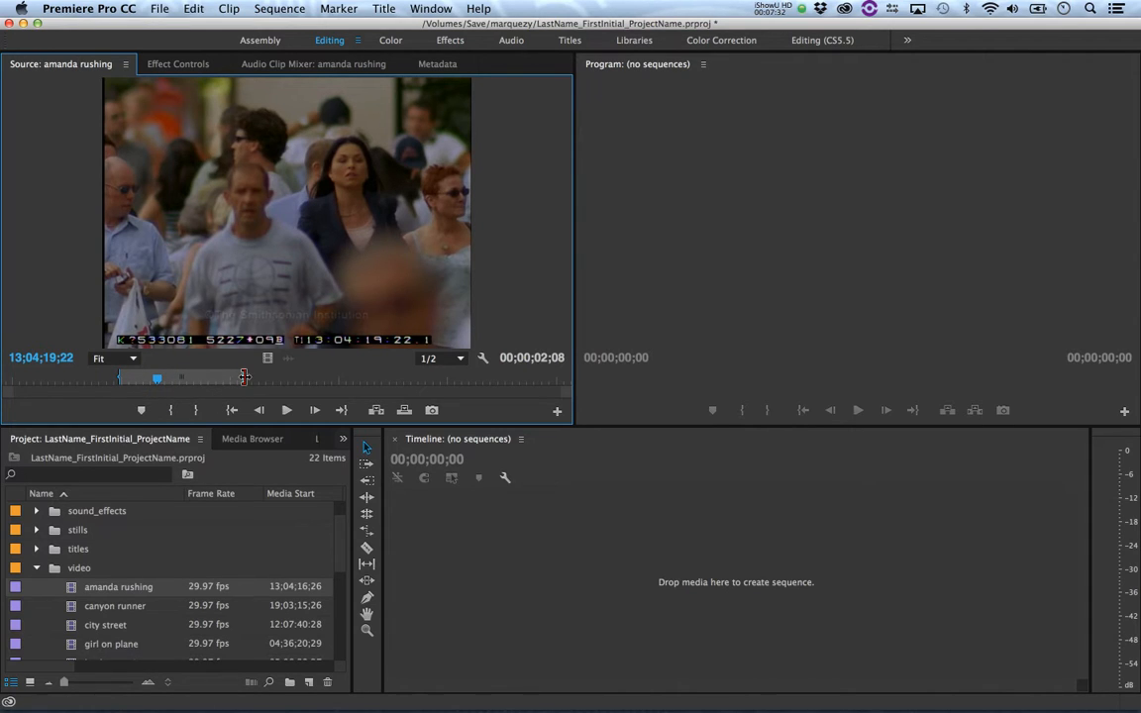
{"action": "left_click_drag", "start_coordinate": [243, 378], "coordinate": [271, 377]}
{"action": "mouse_move", "coordinate": [271, 377]}
{"action": "left_mouse_down"}
{"action": "mouse_move", "coordinate": [297, 378]}
{"action": "mouse_move", "coordinate": [275, 377]}
{"action": "left_mouse_up"}
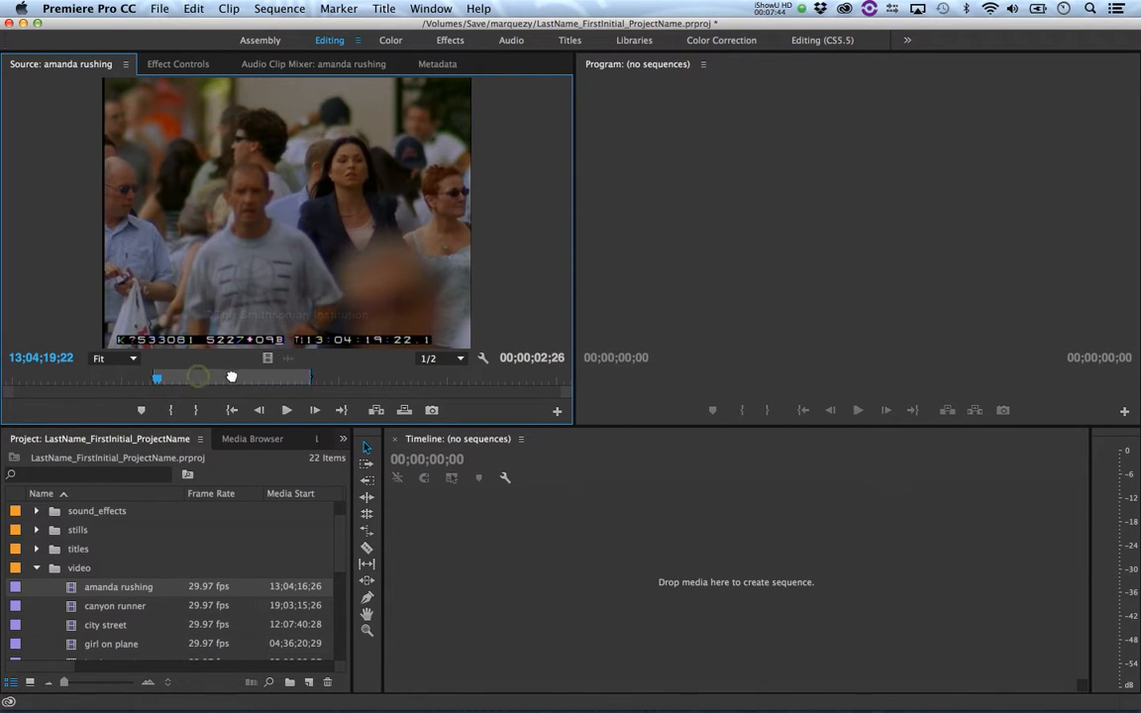
{"action": "mouse_move", "coordinate": [194, 378]}
{"action": "left_mouse_down"}
{"action": "mouse_move", "coordinate": [293, 379]}
{"action": "mouse_move", "coordinate": [205, 381]}
{"action": "left_mouse_up"}
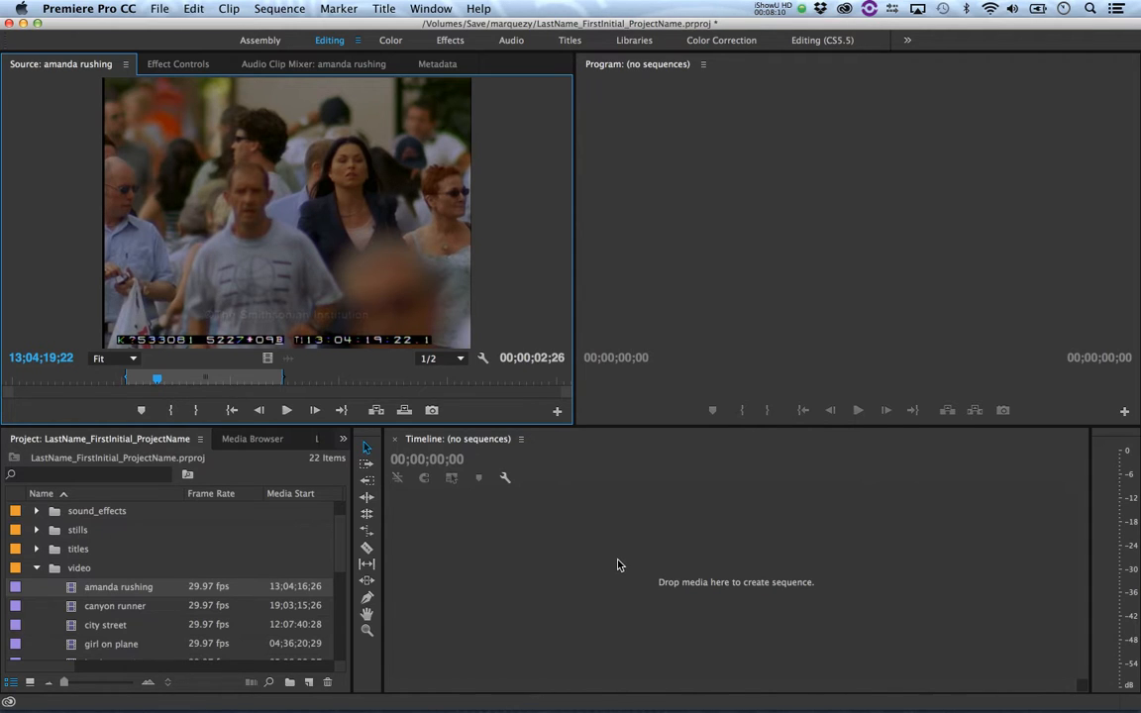
Step: Create a new sequence in the empty timeline from the marked range of amanda rushing
{"action": "left_click_drag", "start_coordinate": [329, 300], "coordinate": [625, 566]}
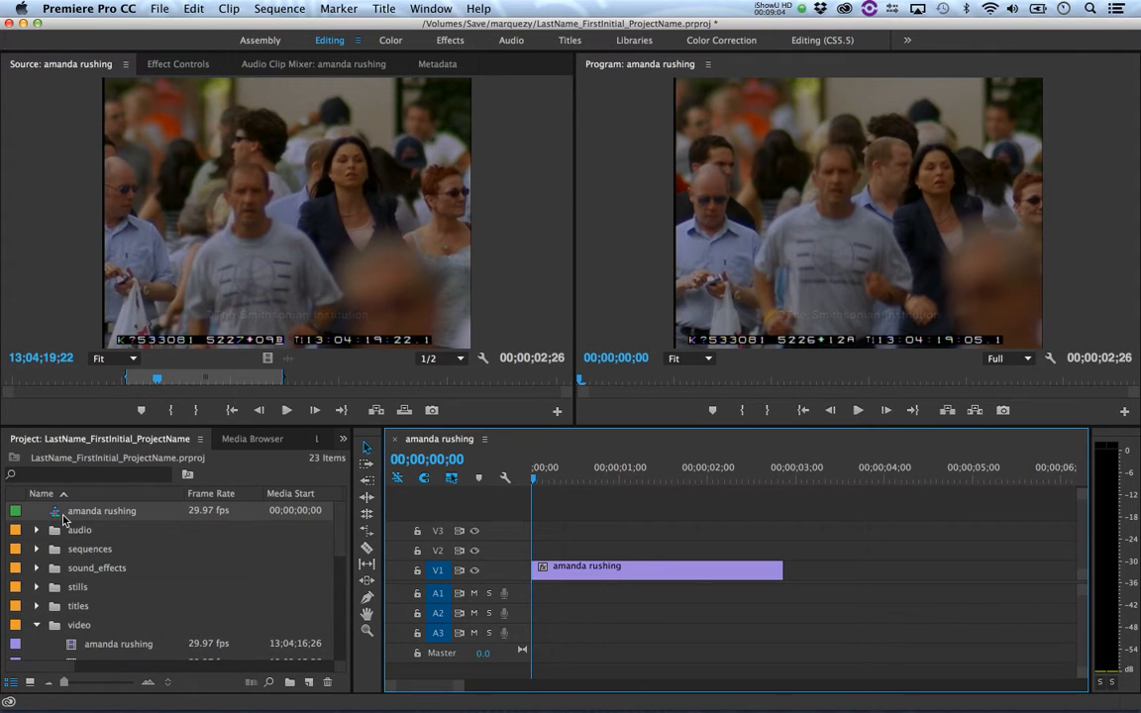
{"action": "key", "text": "alt+super+equal"}
{"action": "key", "text": "alt+super+equal"}
{"action": "key", "text": "alt+super+equal"}
{"action": "key", "text": "alt+super+equal"}
{"action": "key", "text": "alt+super+equal"}
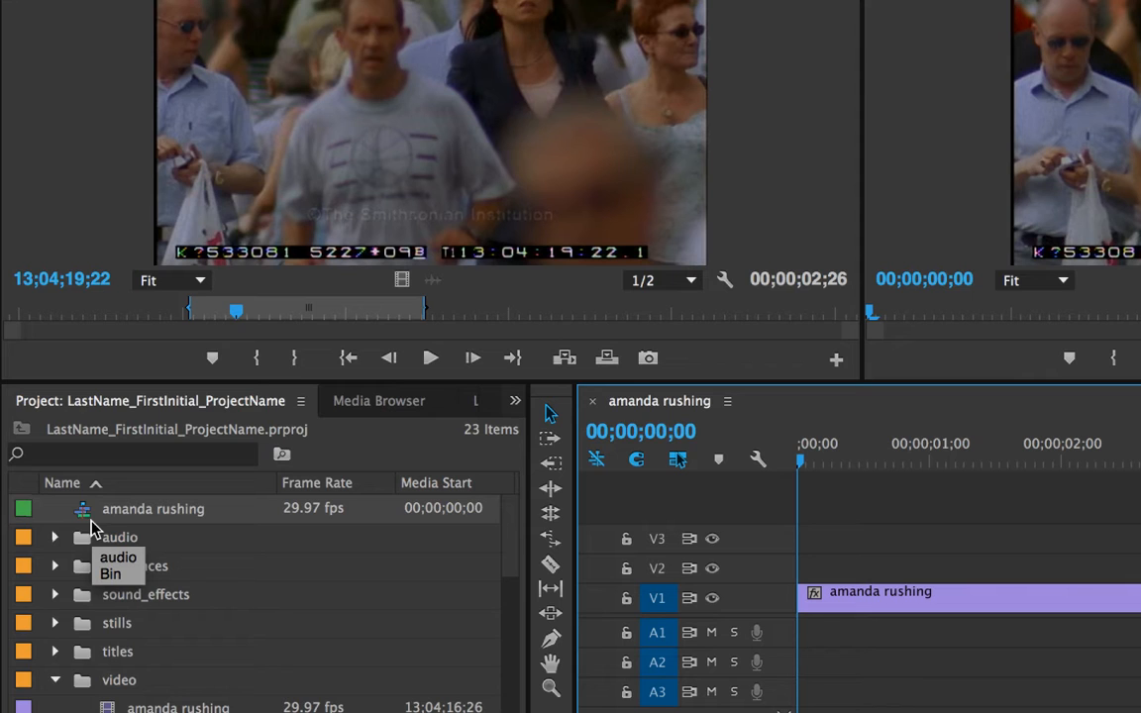
{"action": "left_click", "coordinate": [125, 510]}
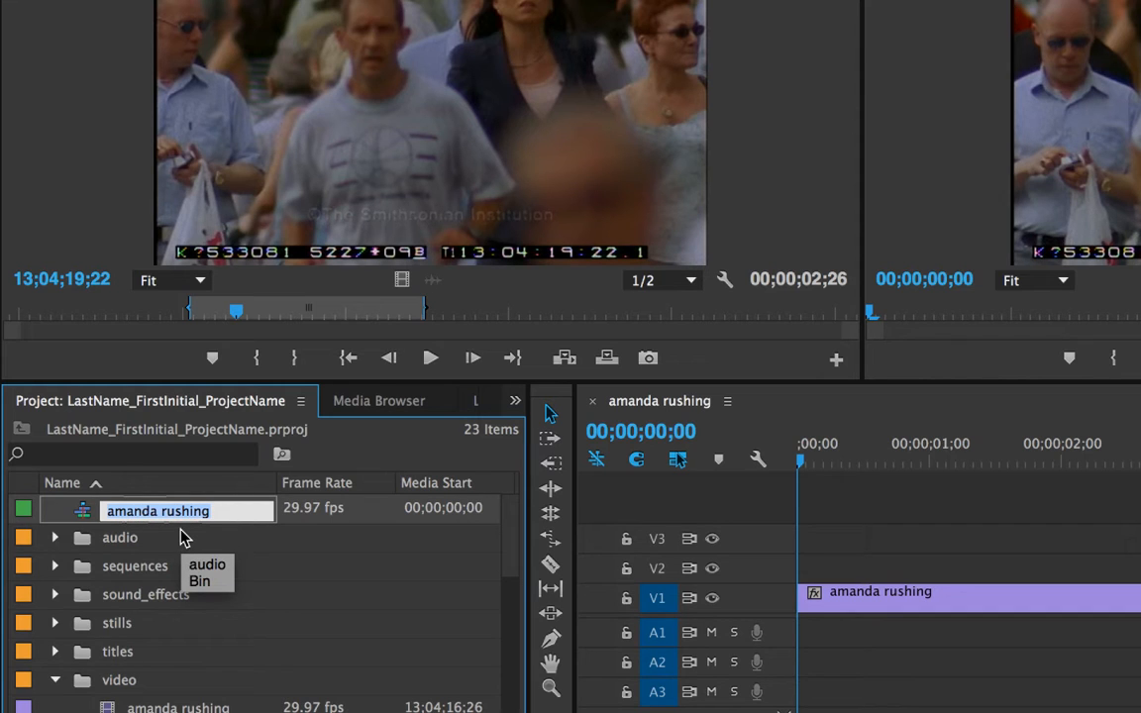
{"action": "type", "text": "lastn"}
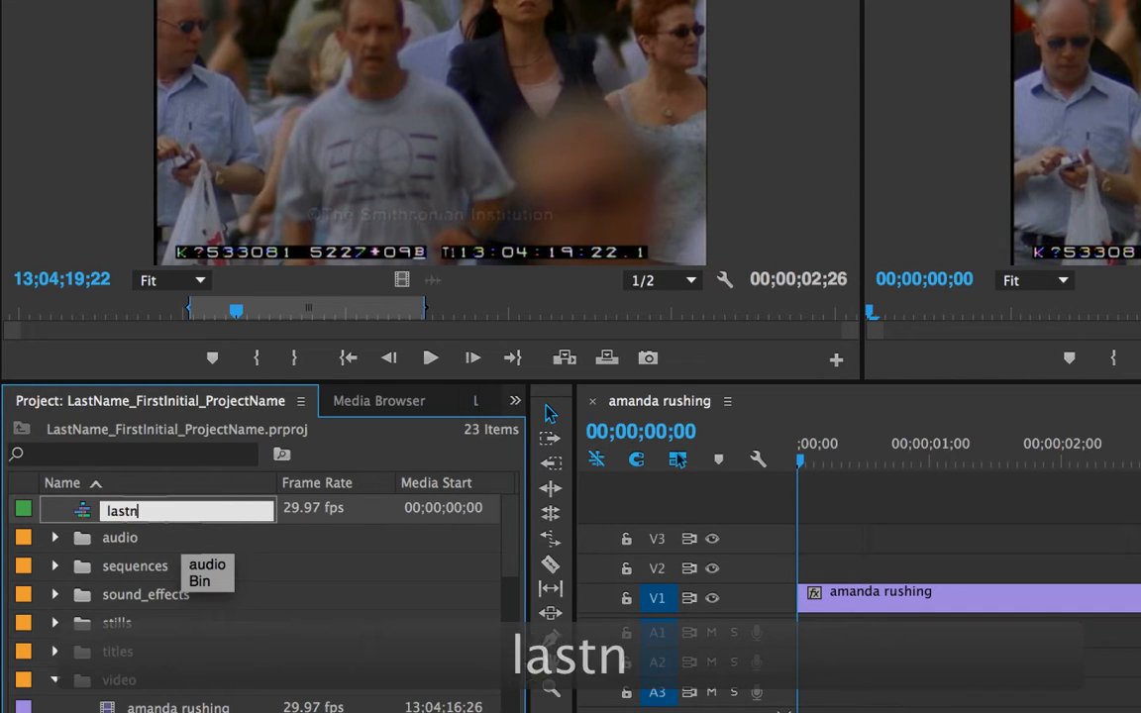
{"action": "type", "text": "ame_fi_"}
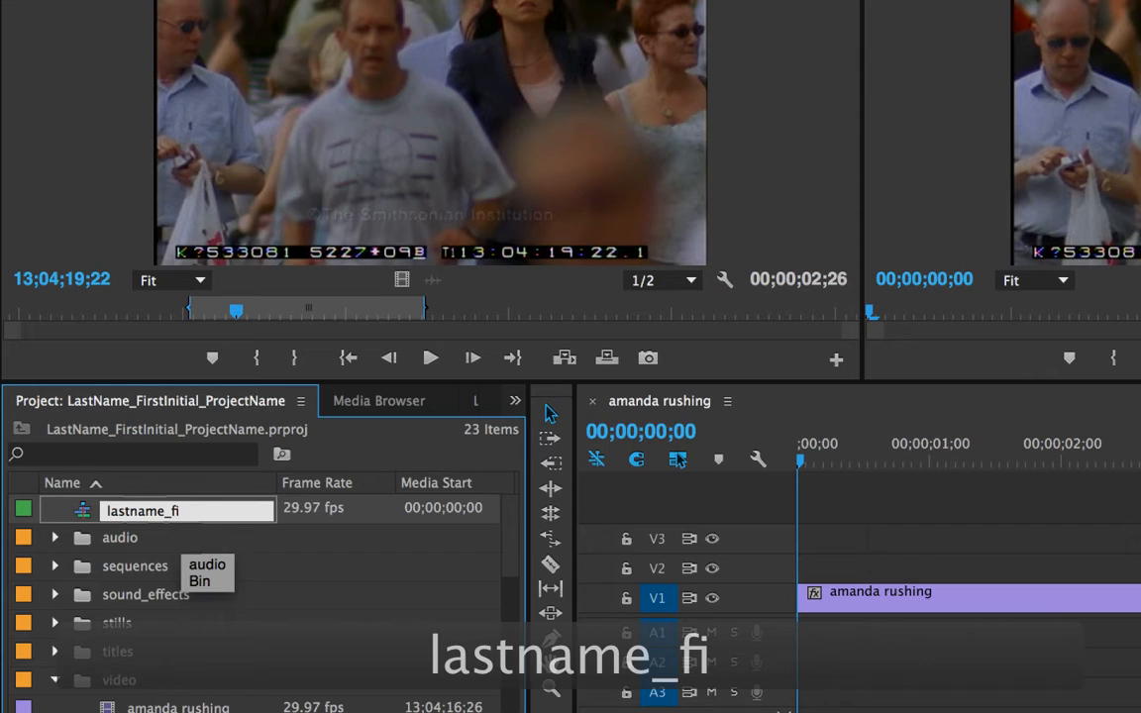
{"action": "key", "text": "BackSpace"}
{"action": "key", "text": "BackSpace"}
{"action": "type", "text": "ir"}
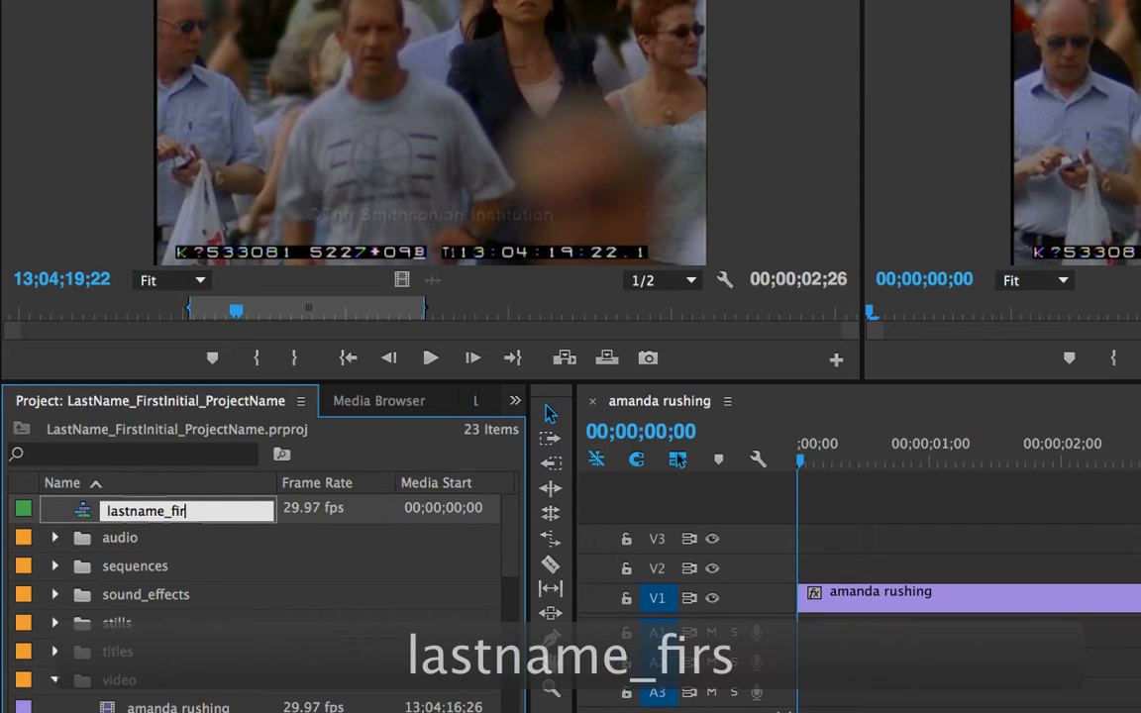
{"action": "type", "text": "sf"}
{"action": "key", "text": "BackSpace"}
{"action": "type", "text": "t"}
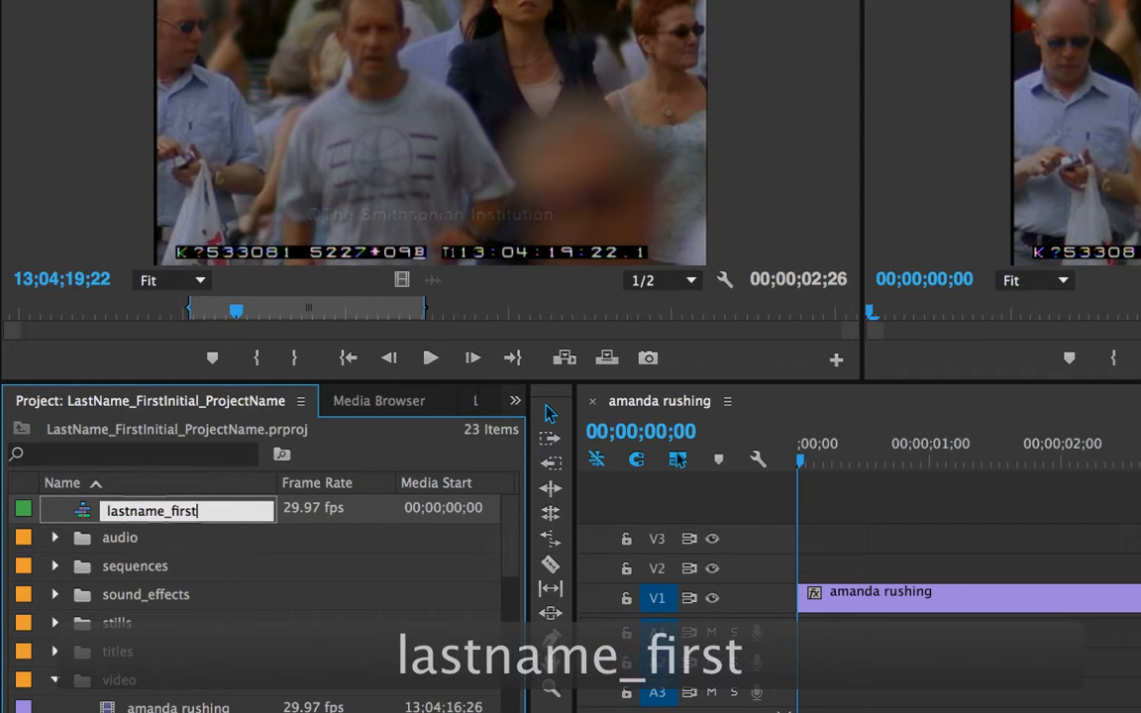
{"action": "type", "text": "I_"}
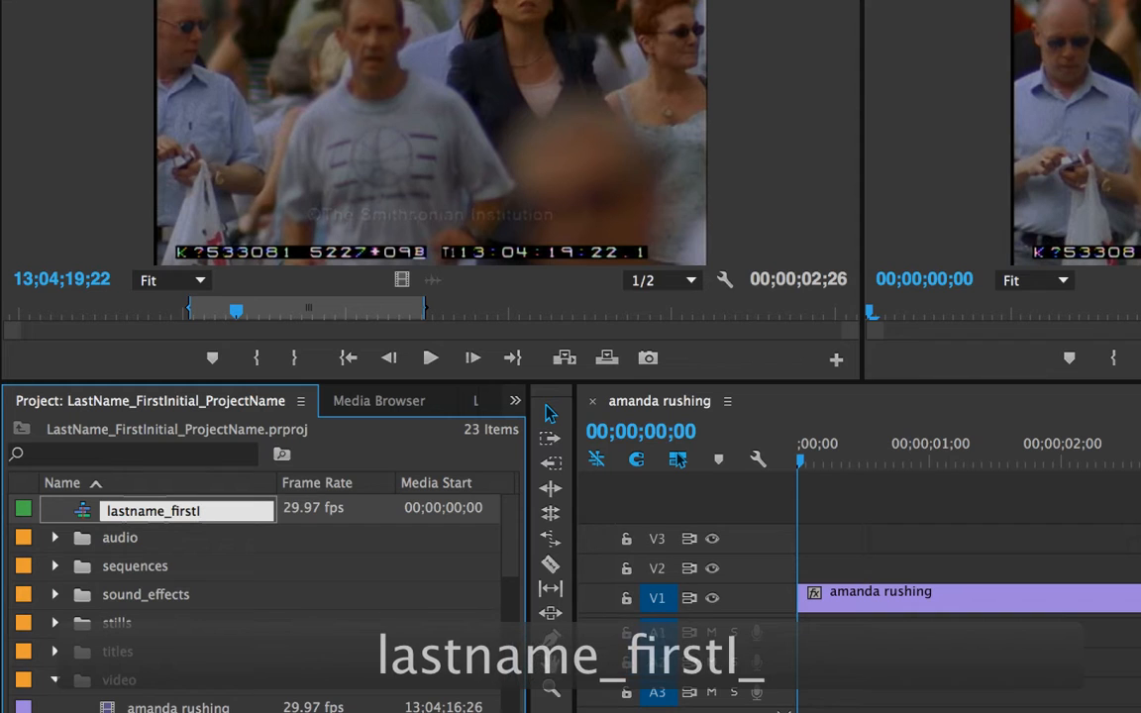
{"action": "type", "text": "proje"}
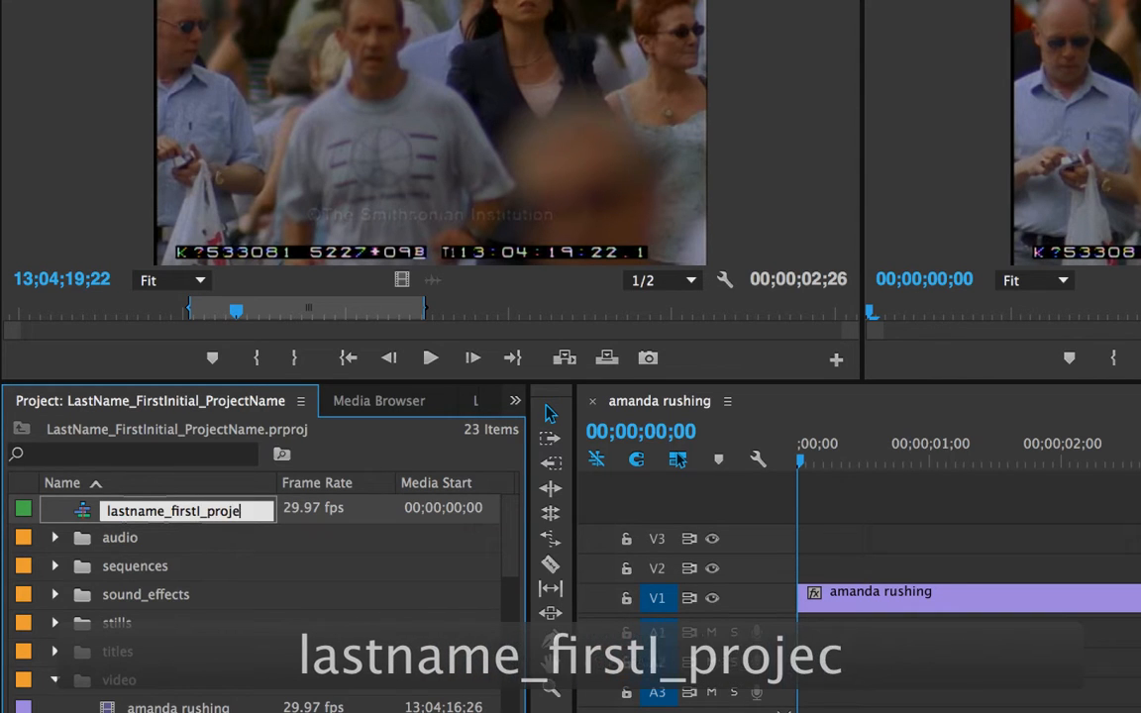
{"action": "type", "text": "ctname"}
{"action": "key", "text": "Tab"}
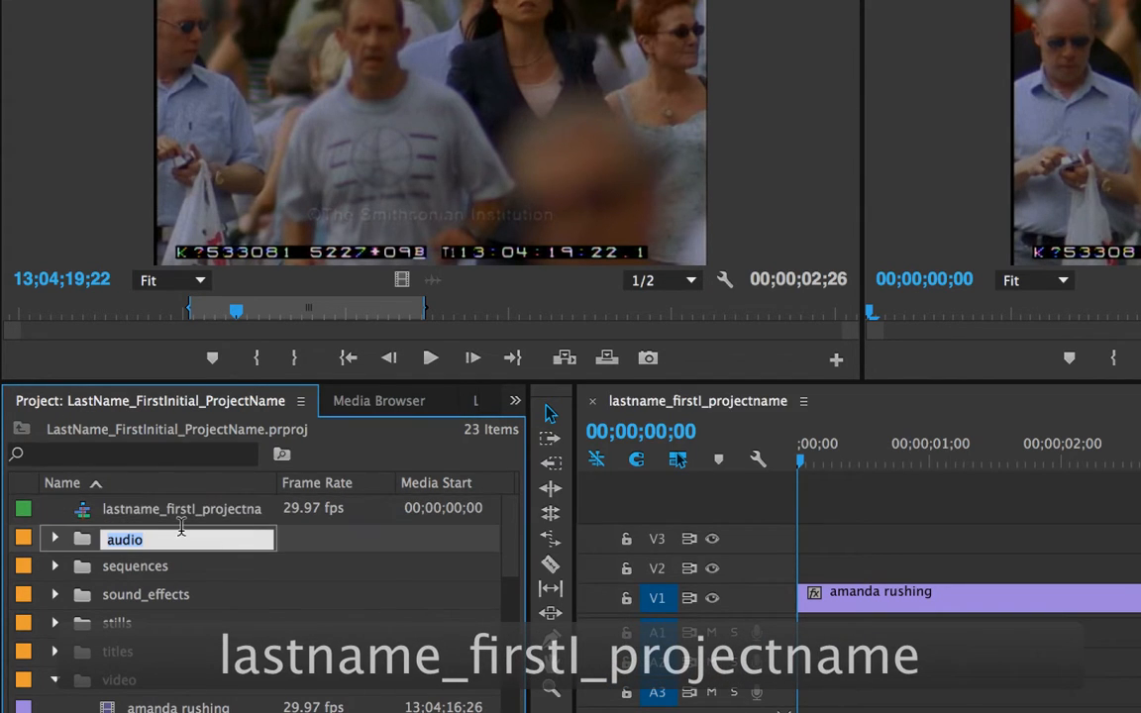
Step: Move the renamed sequence into the sequences bin and save the project
{"action": "left_click", "coordinate": [83, 516]}
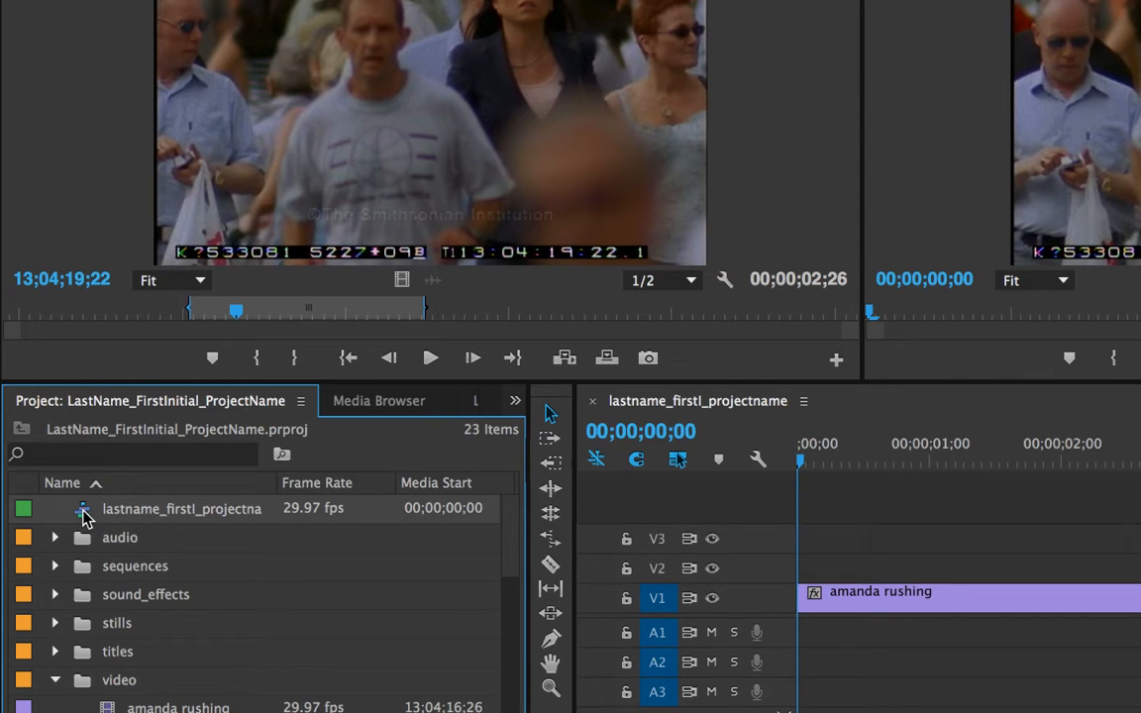
{"action": "left_click_drag", "start_coordinate": [84, 516], "coordinate": [79, 566]}
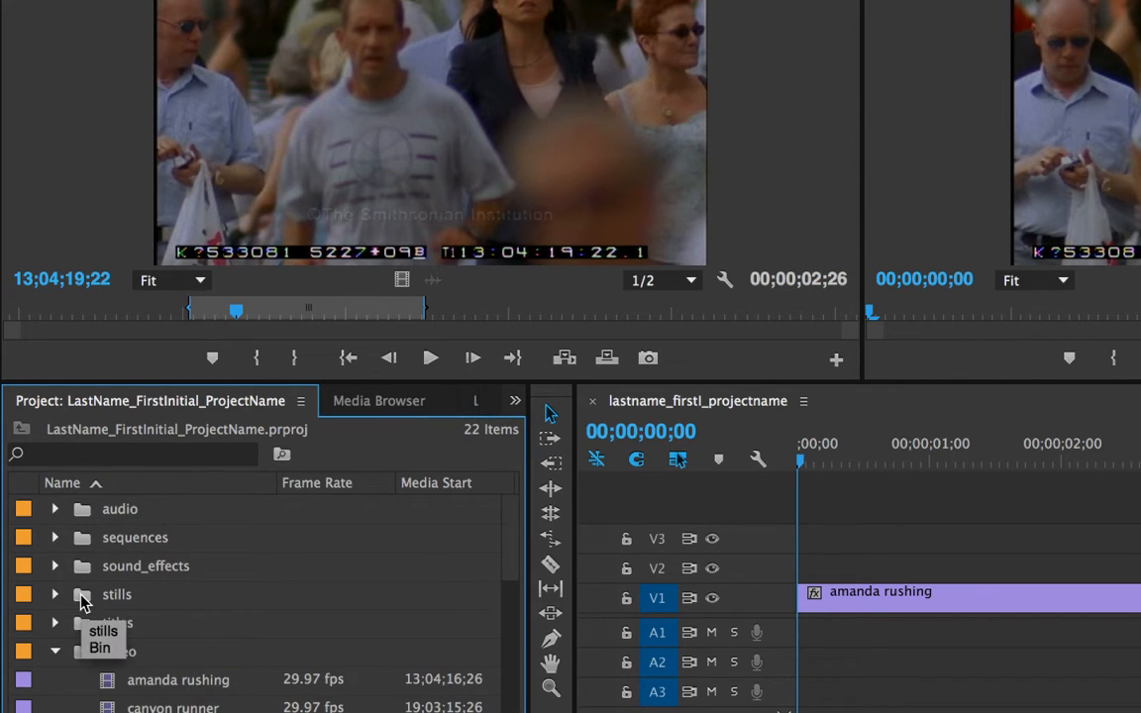
{"action": "key", "text": "super+s"}
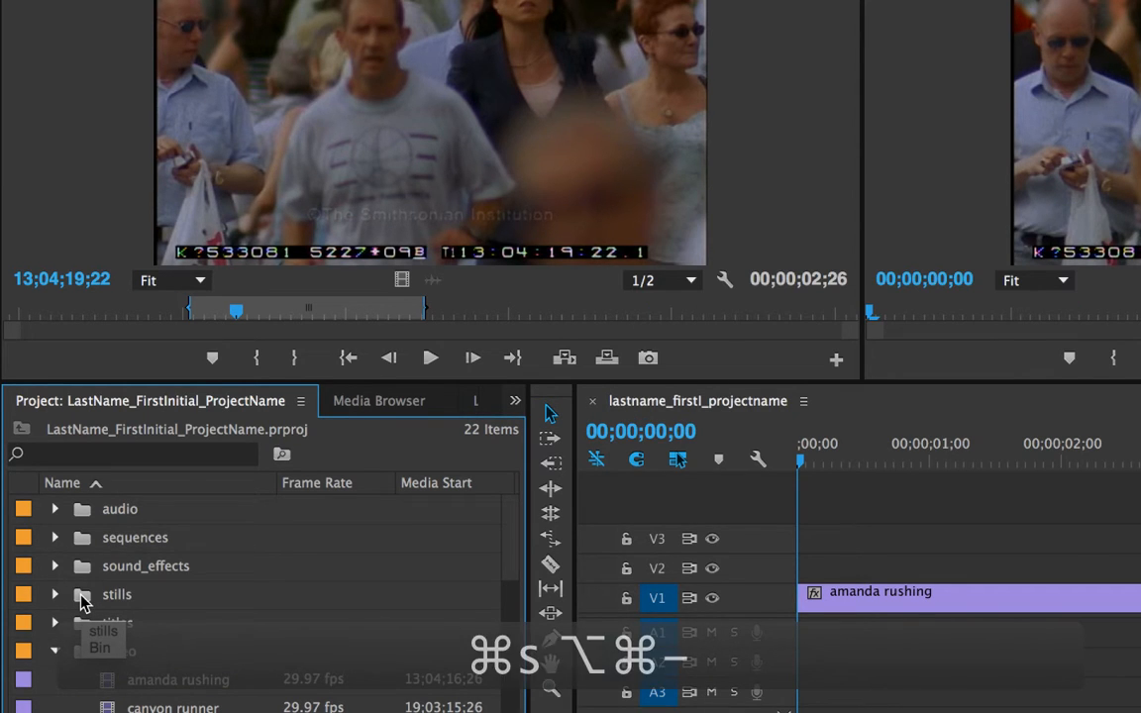
{"action": "key", "text": "alt+super+minus"}
{"action": "key", "text": "alt+super+minus"}
{"action": "key", "text": "alt+super+minus"}
{"action": "key", "text": "alt+super+minus"}
{"action": "key", "text": "alt+super+minus"}
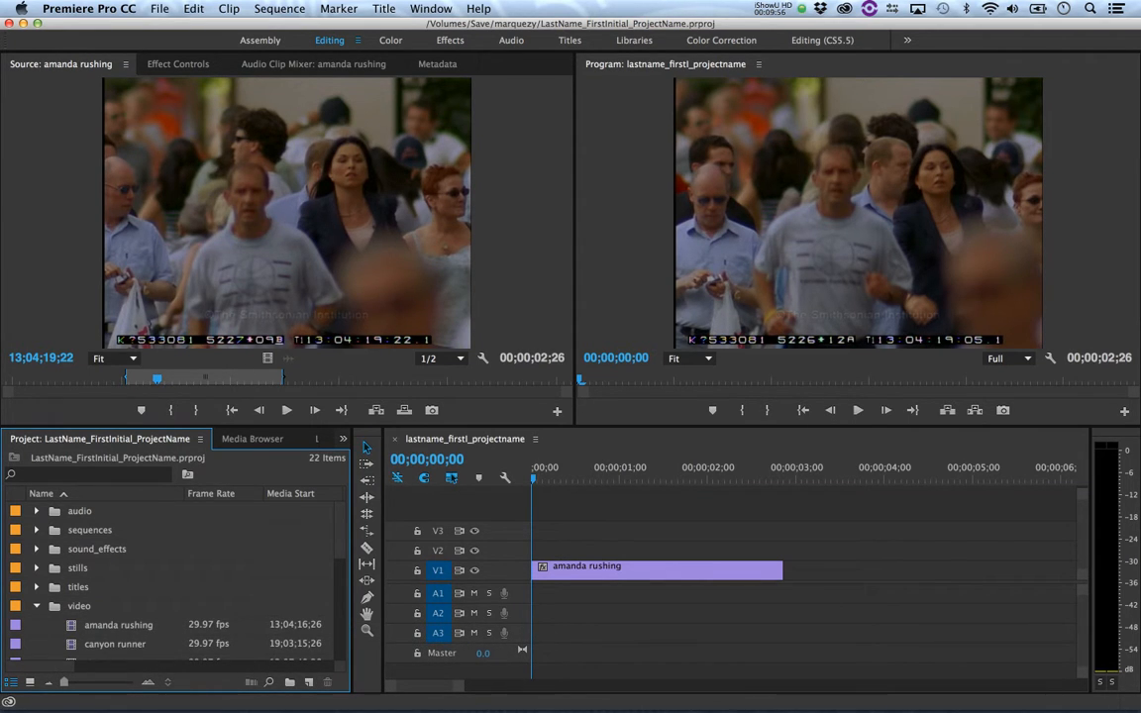
{"action": "left_click", "coordinate": [597, 439]}
{"action": "key", "text": "space"}
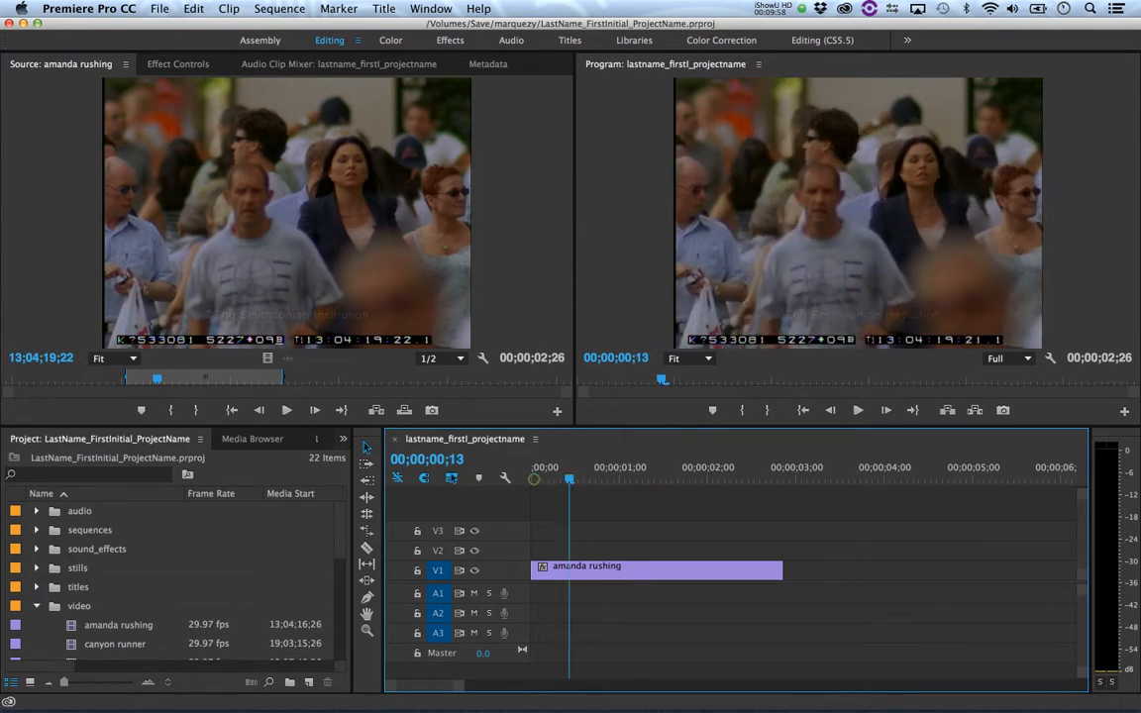
{"action": "left_click_drag", "start_coordinate": [713, 480], "coordinate": [790, 480]}
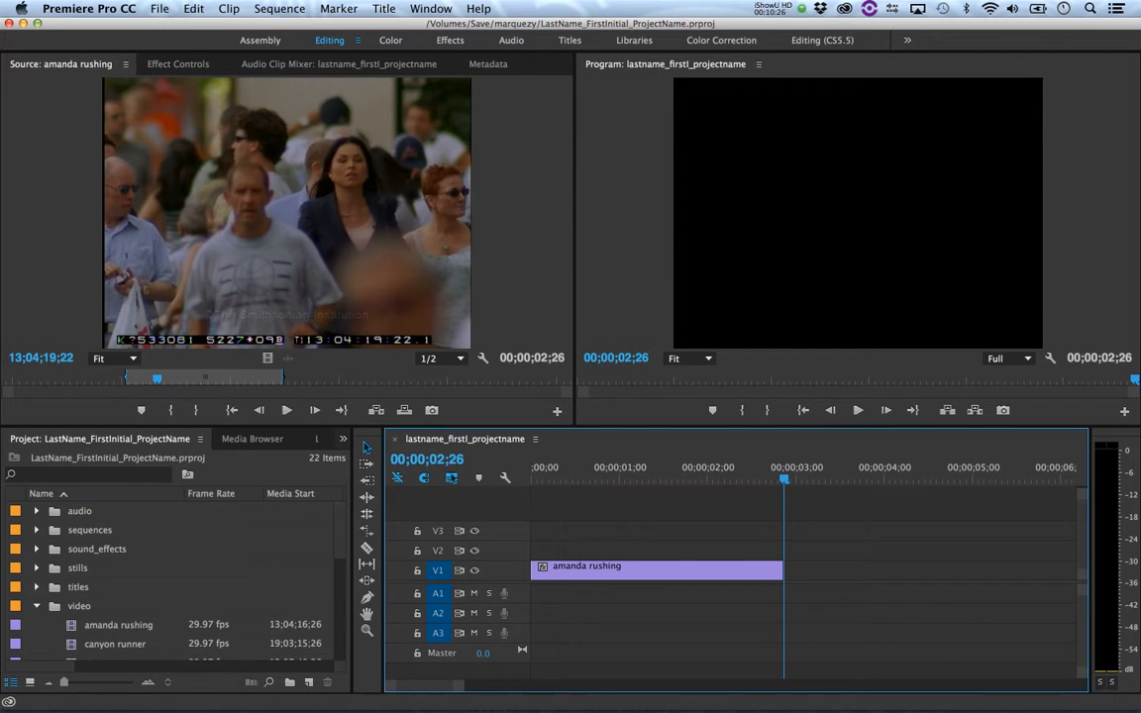
Step: Load the clip canyon runner into the Source monitor and play it from its beginning
{"action": "left_click", "coordinate": [139, 588]}
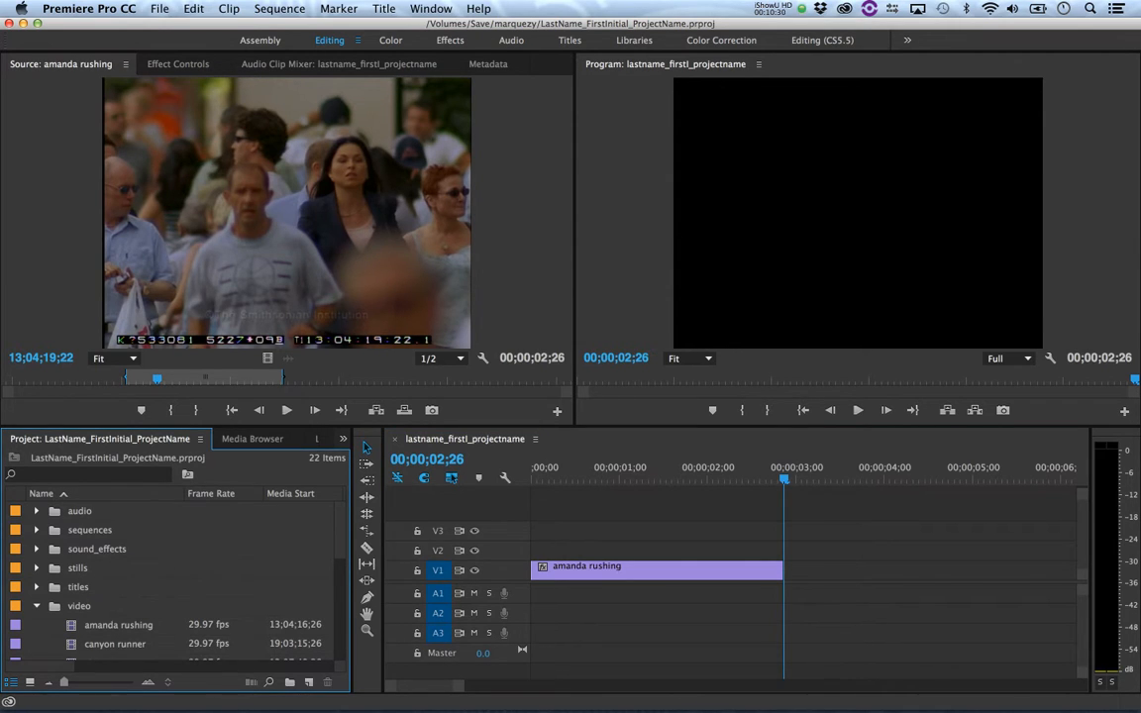
{"action": "double_click", "coordinate": [71, 644]}
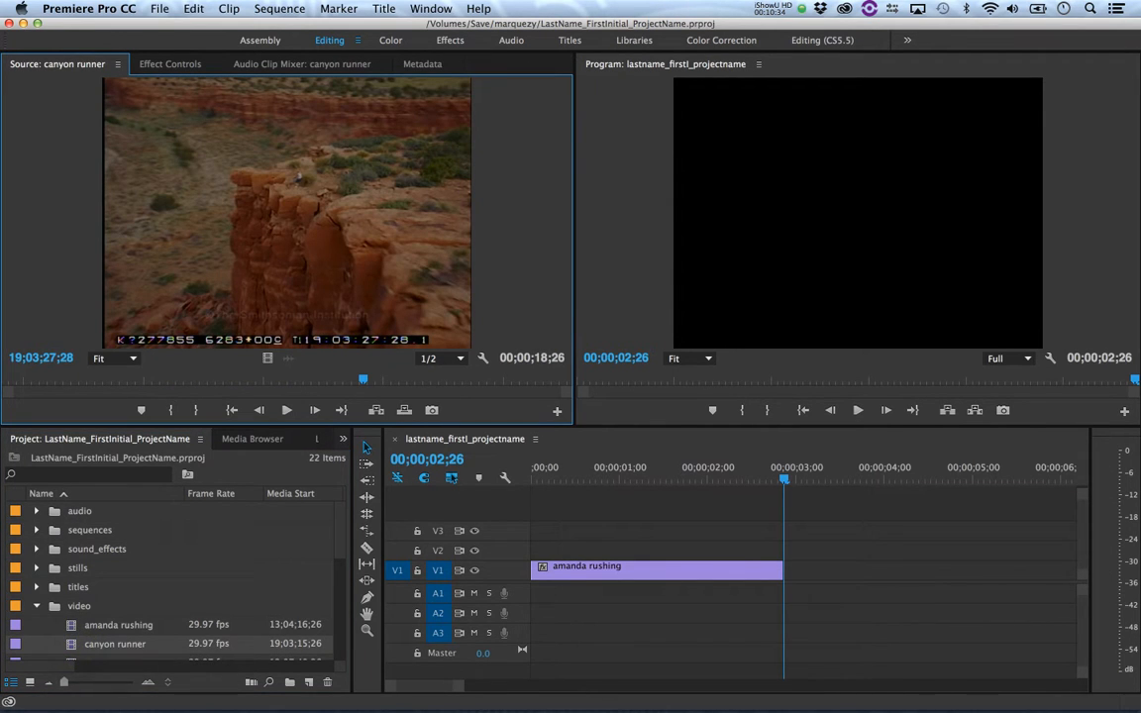
{"action": "left_click_drag", "start_coordinate": [262, 379], "coordinate": [3, 380]}
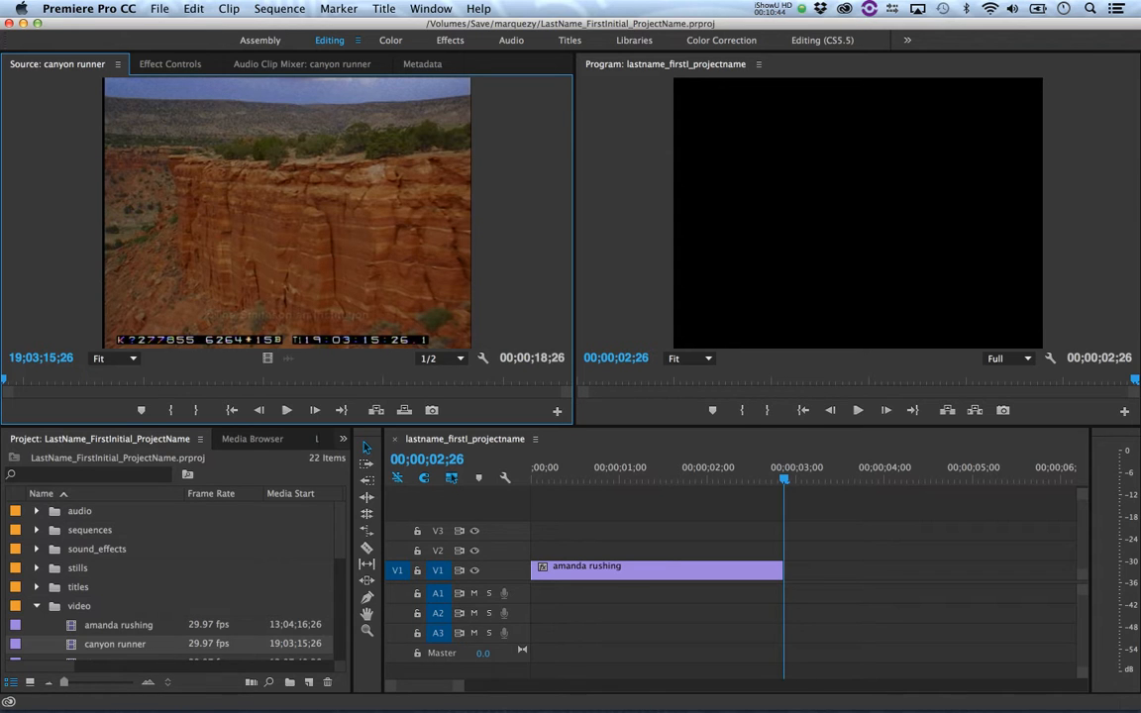
{"action": "key", "text": "space"}
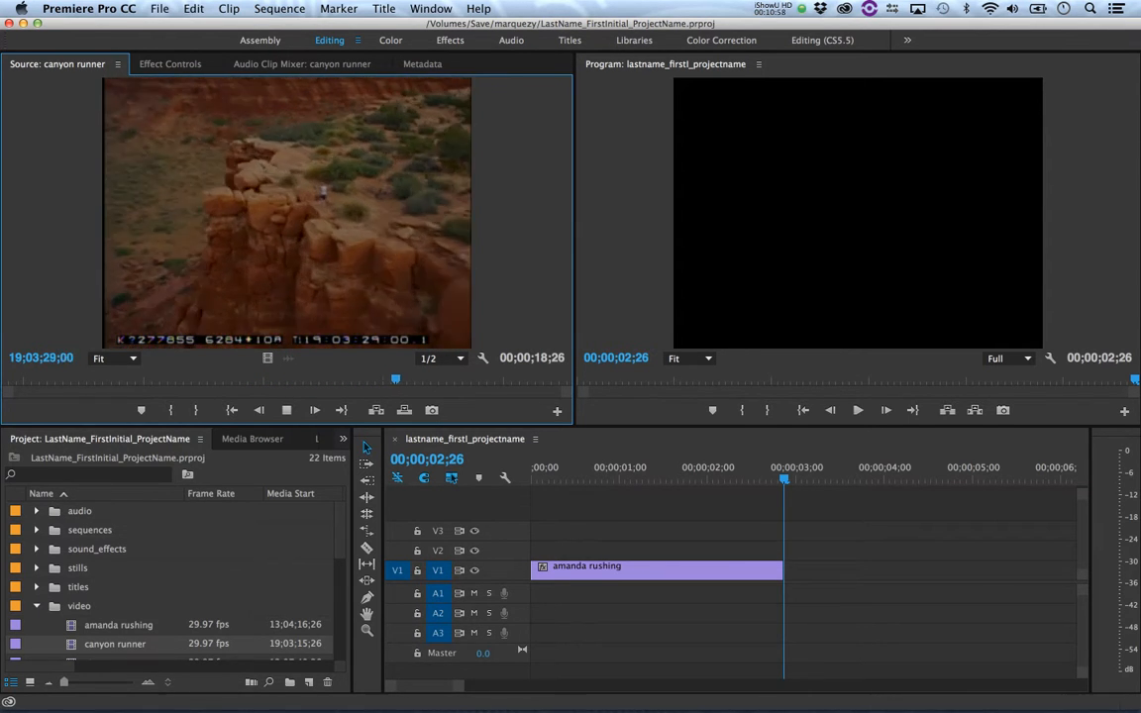
{"action": "key", "text": "space"}
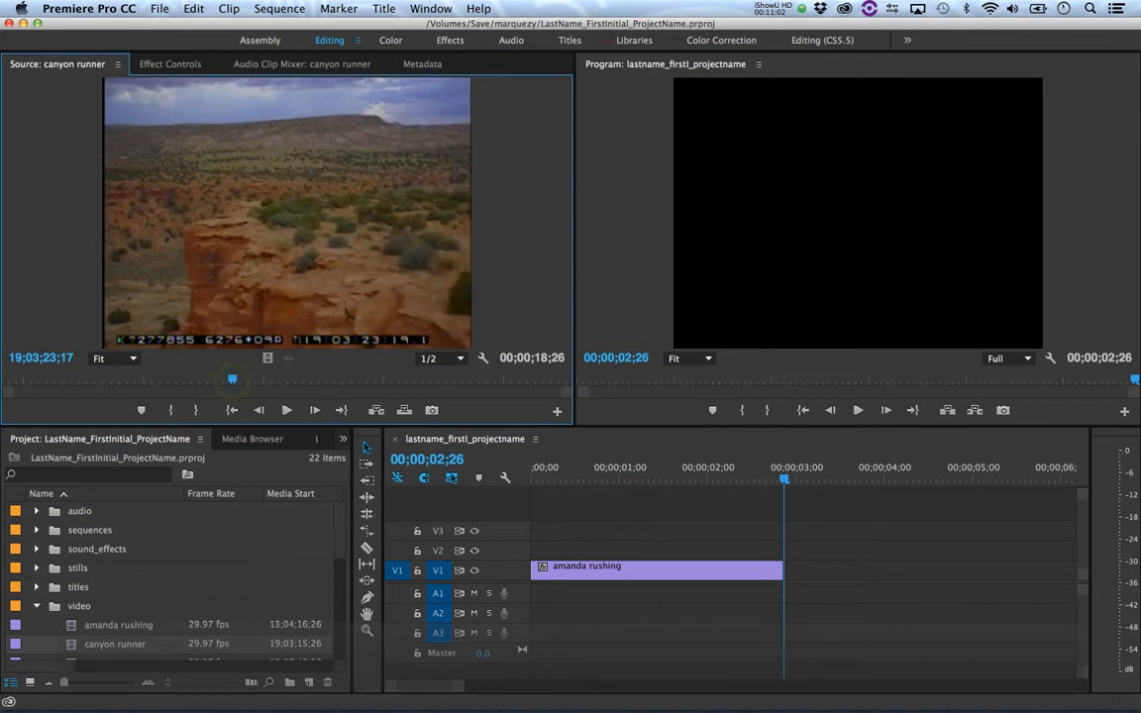
Step: Mark canyon runner from 19;03;24;06 to 19;03;29;06 and insert that range into the sequence after amanda rushing
{"action": "key", "text": "i"}
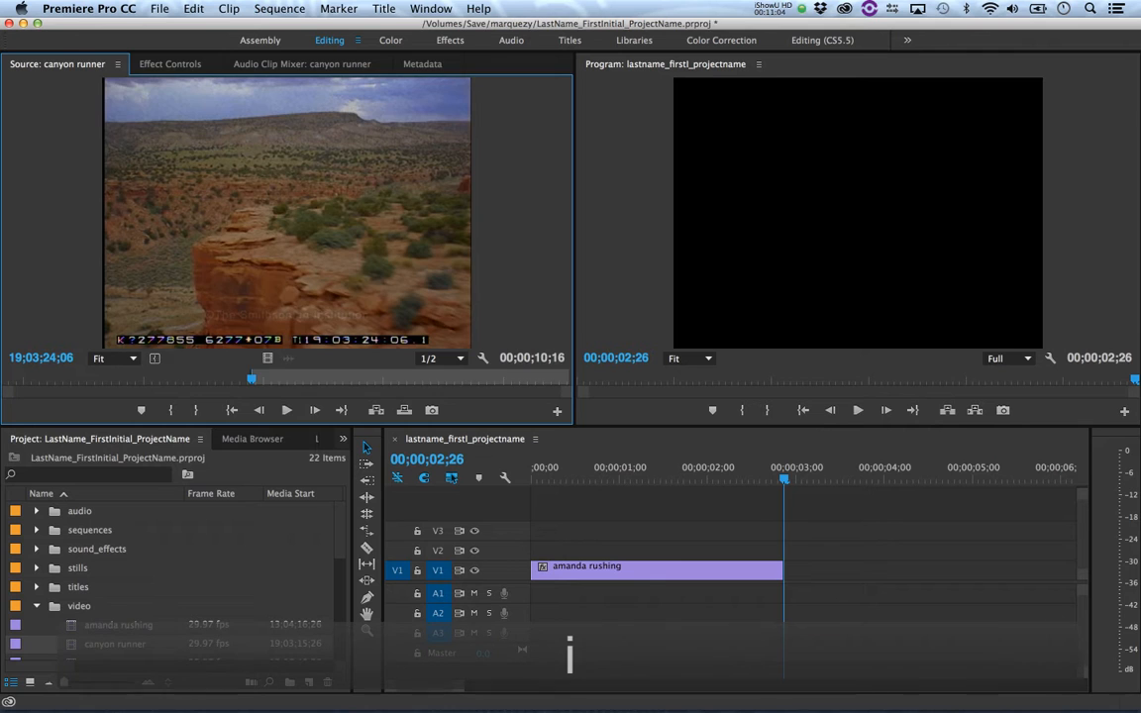
{"action": "key", "text": "space"}
{"action": "key", "text": "space"}
{"action": "key", "text": "o"}
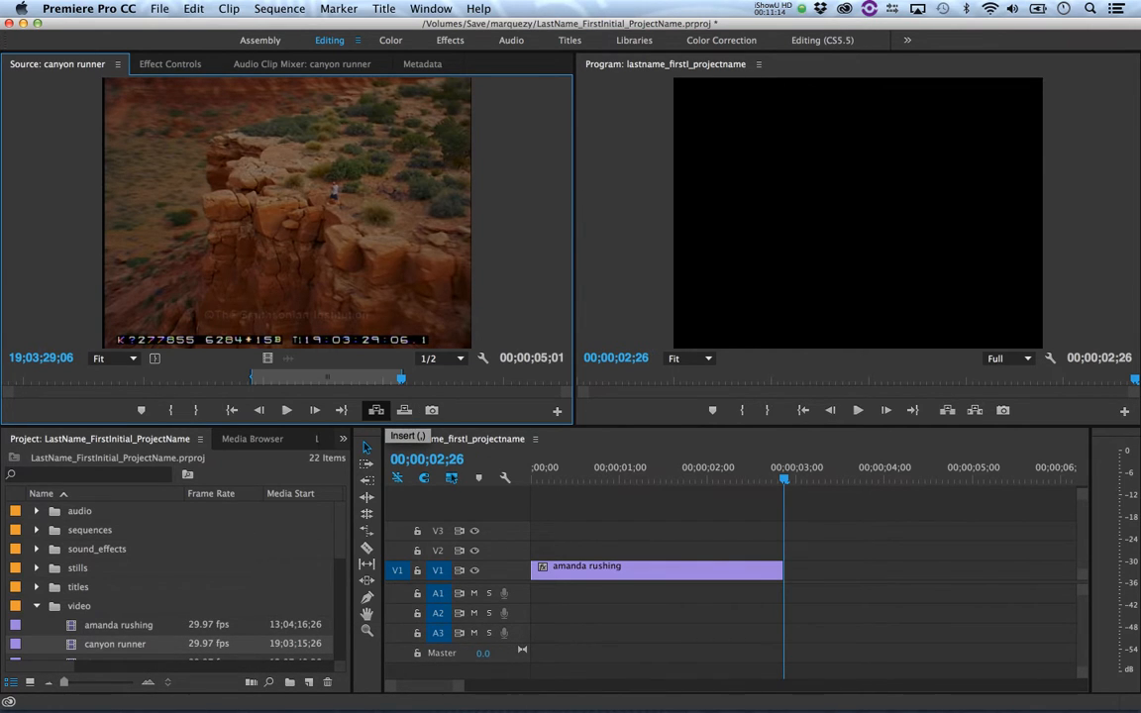
{"action": "key", "text": "space"}
{"action": "left_click", "coordinate": [376, 410]}
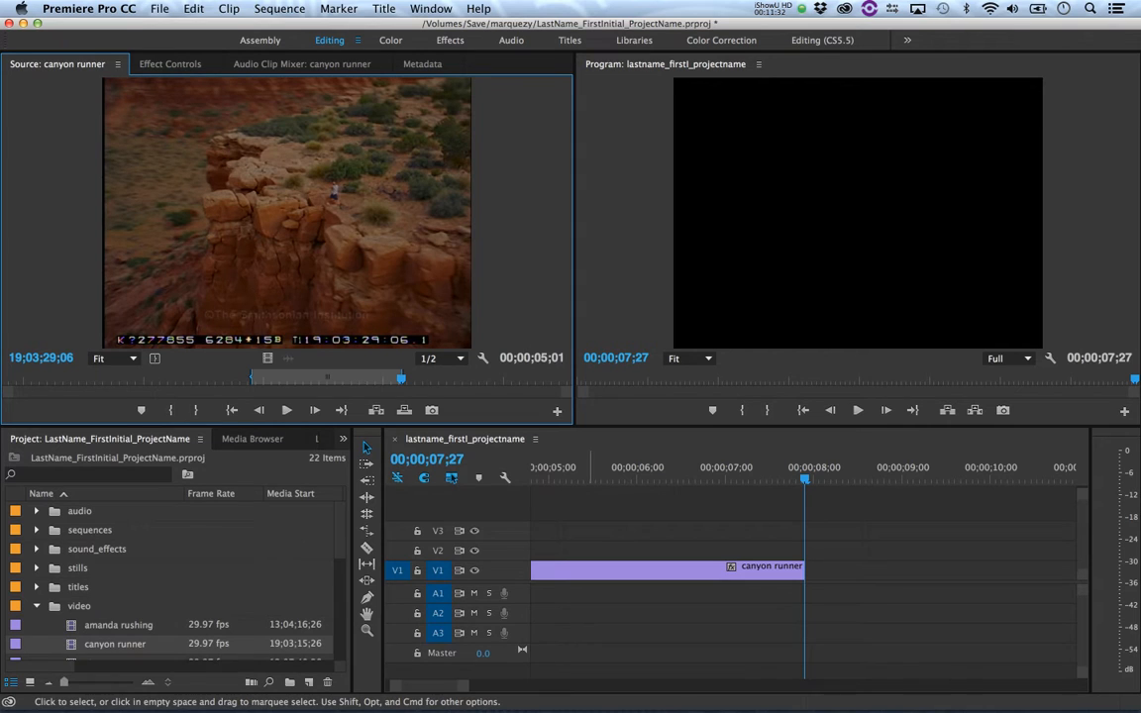
Step: Load city street, mark it from 12:07:45:01 to 12:07:49:07, and insert that range after canyon runner
{"action": "scroll", "coordinate": [168, 575], "scroll_direction": "down", "scroll_amount": 3}
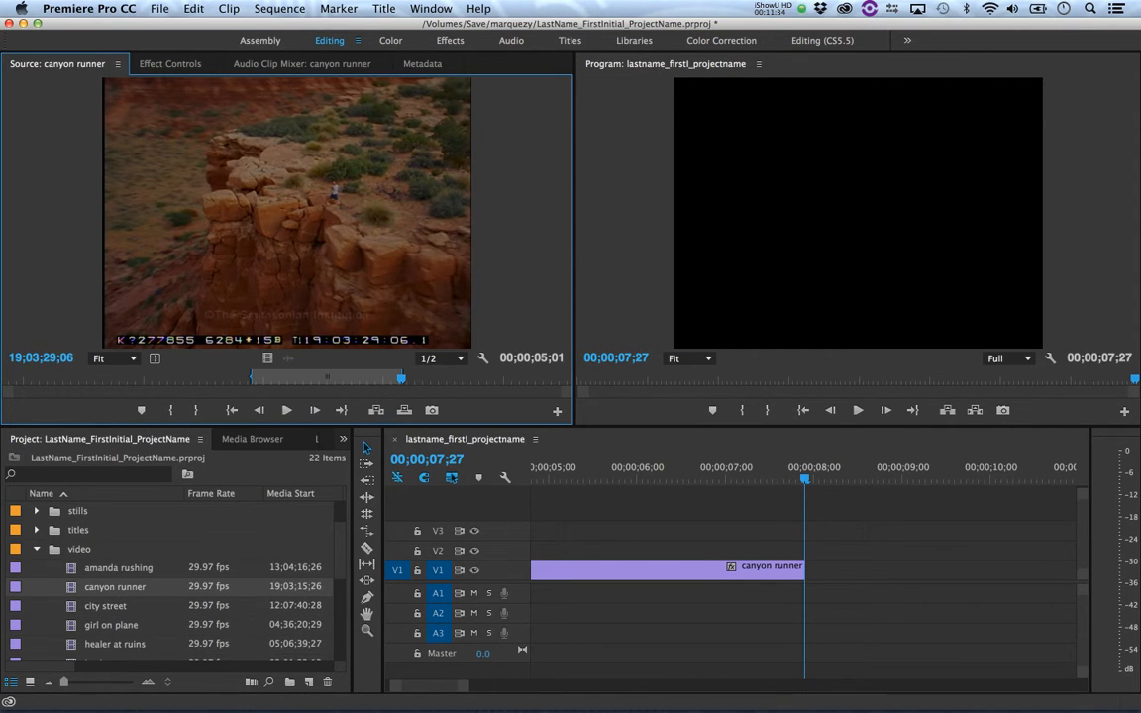
{"action": "double_click", "coordinate": [105, 606]}
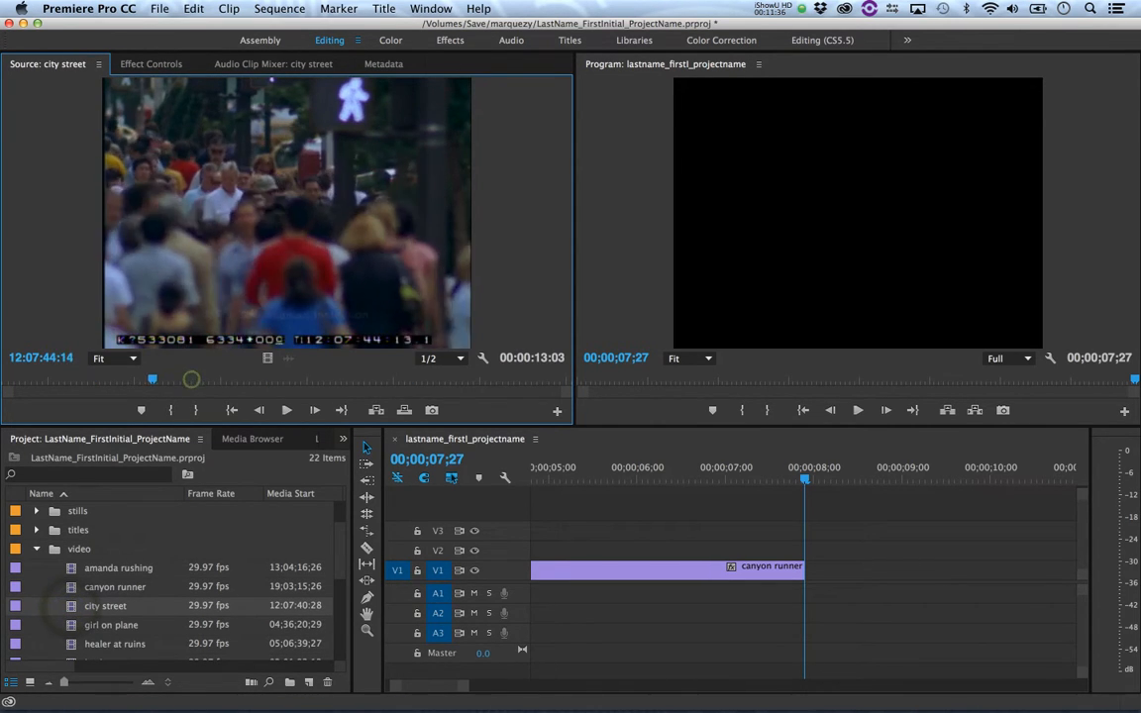
{"action": "key", "text": "i"}
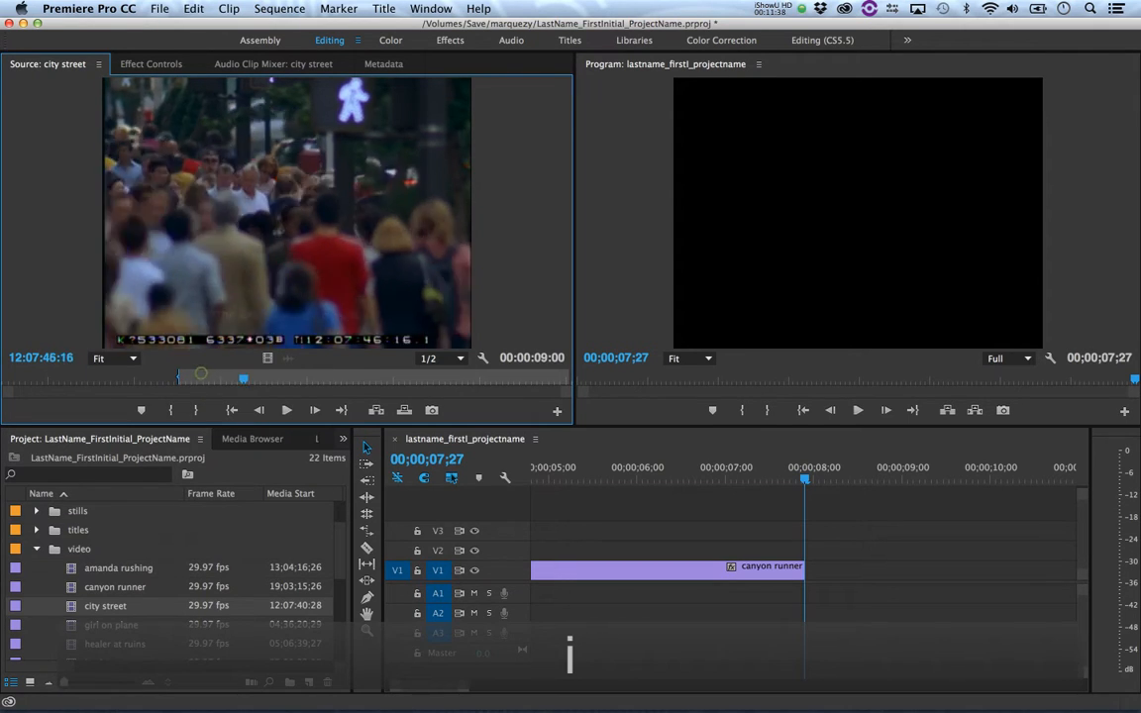
{"action": "key", "text": "o"}
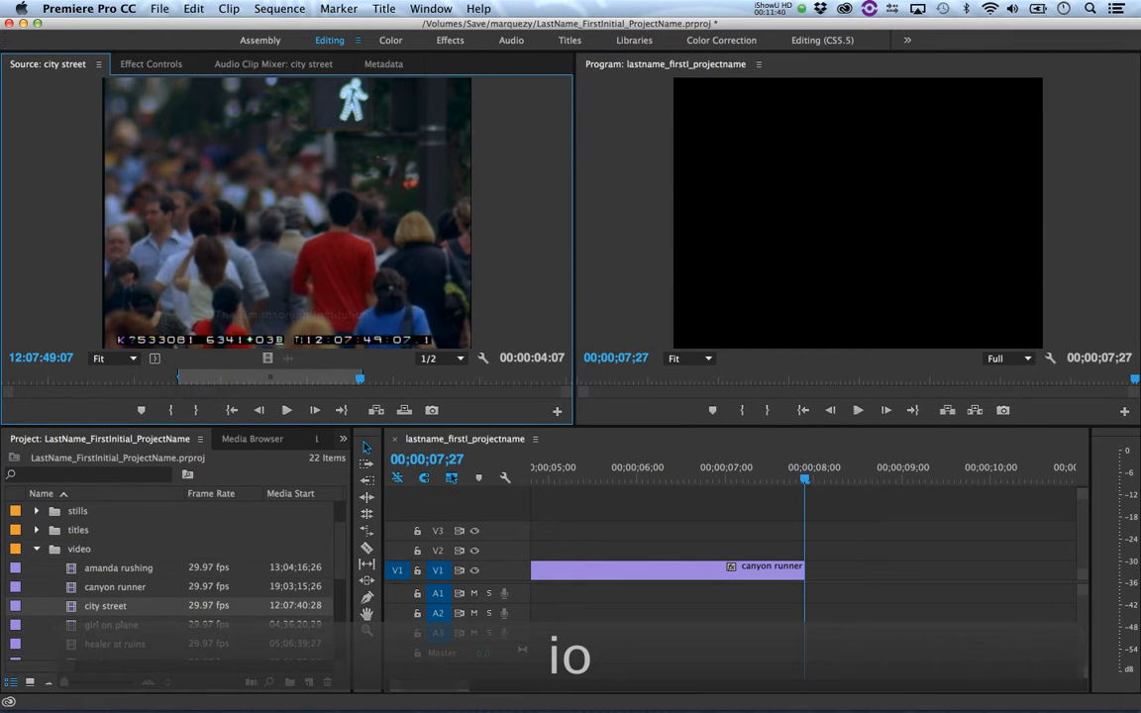
{"action": "left_click", "coordinate": [377, 410]}
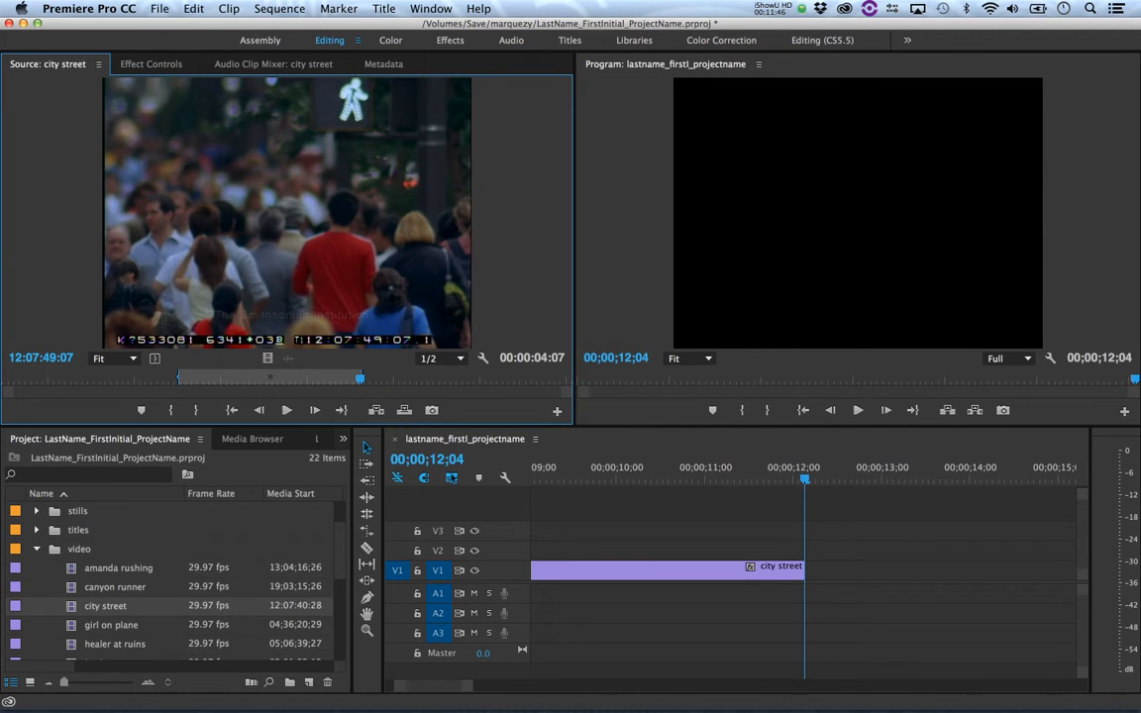
Step: Play the three-clip sequence from its start through to the end, saving the project along the way
{"action": "left_click", "coordinate": [587, 444]}
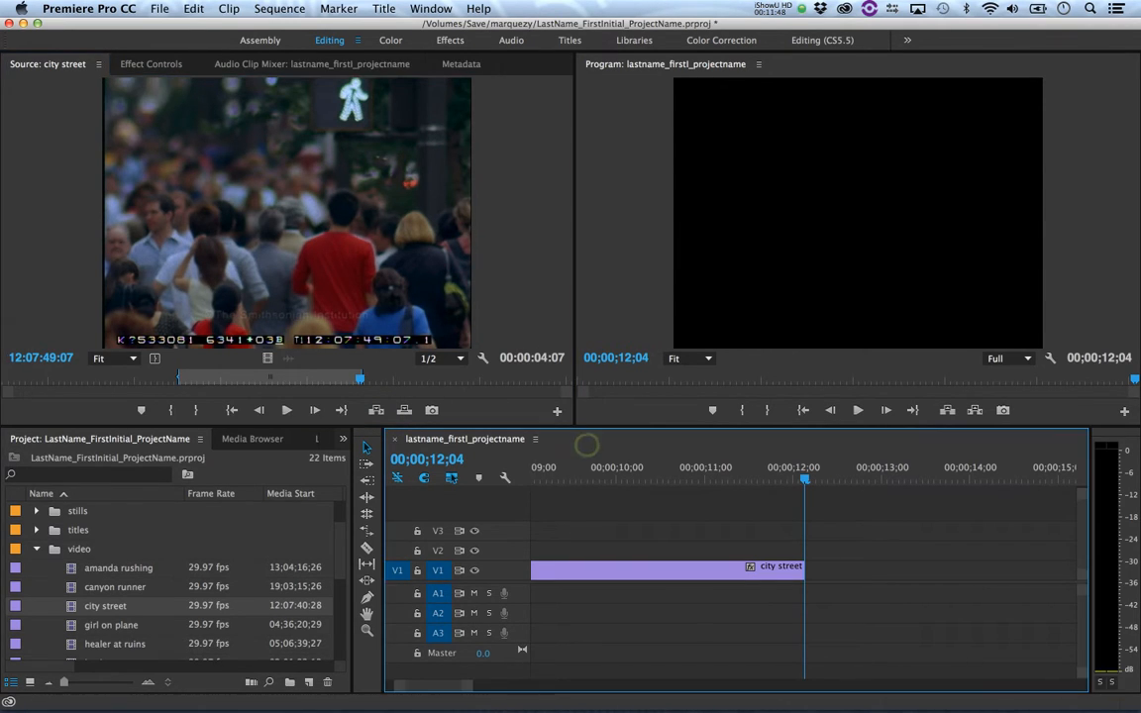
{"action": "left_click_drag", "start_coordinate": [466, 685], "coordinate": [552, 685]}
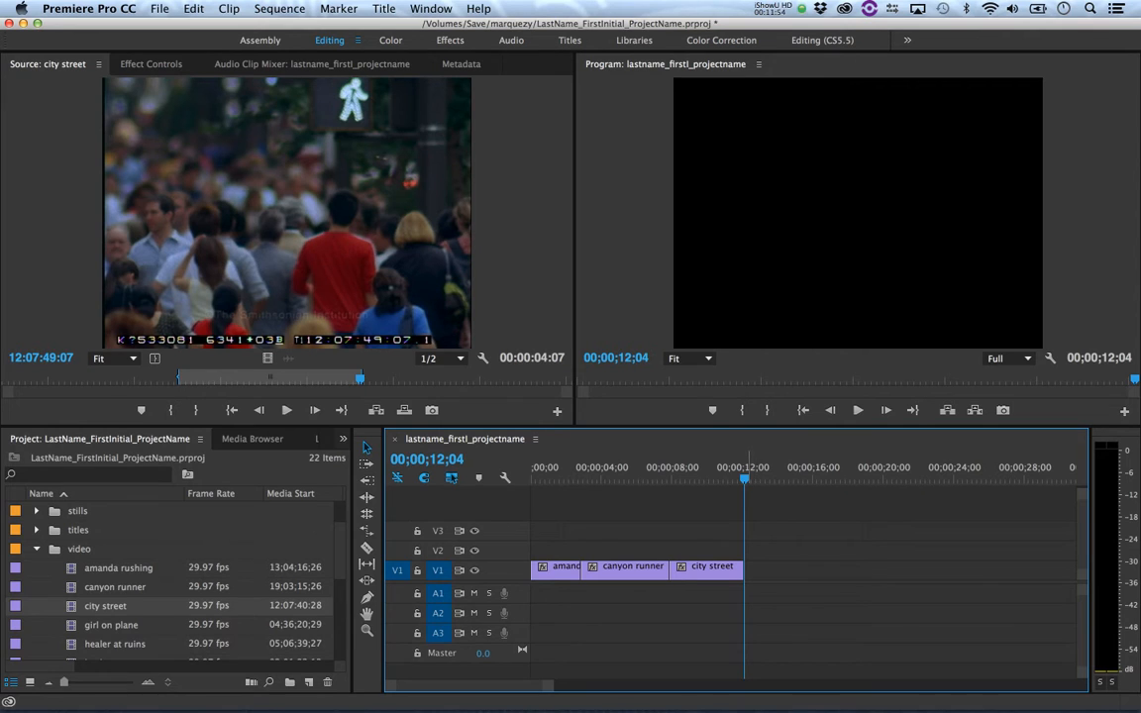
{"action": "left_click_drag", "start_coordinate": [744, 478], "coordinate": [733, 479]}
{"action": "key", "text": "Home"}
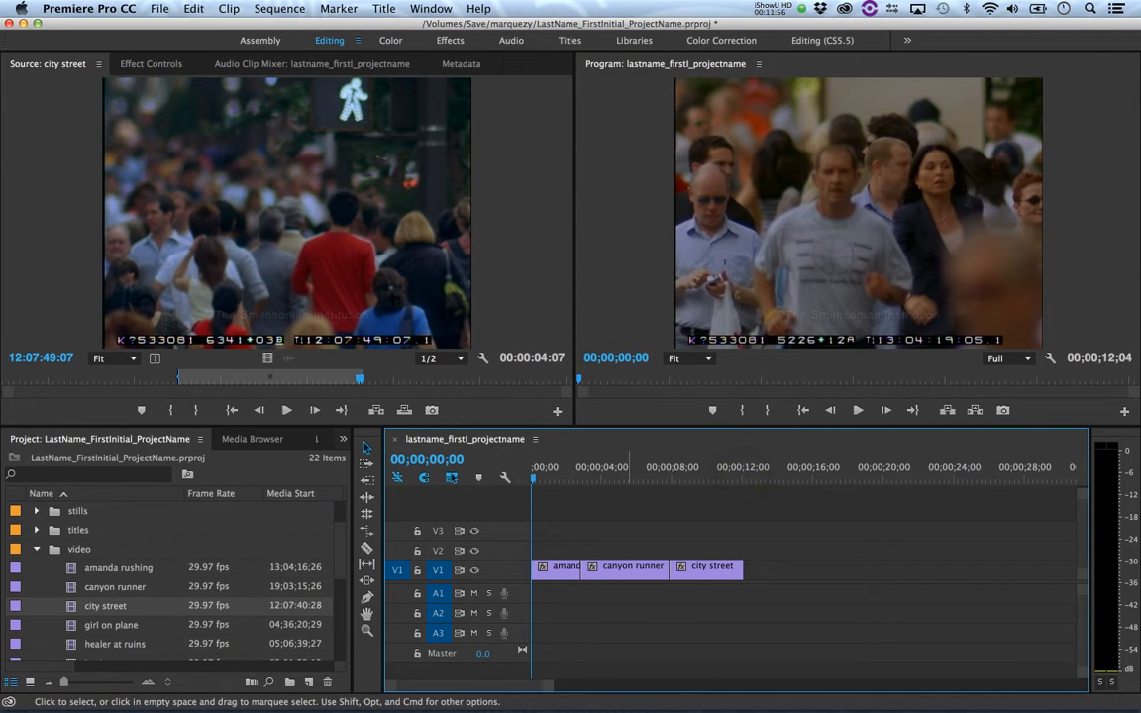
{"action": "key", "text": "space"}
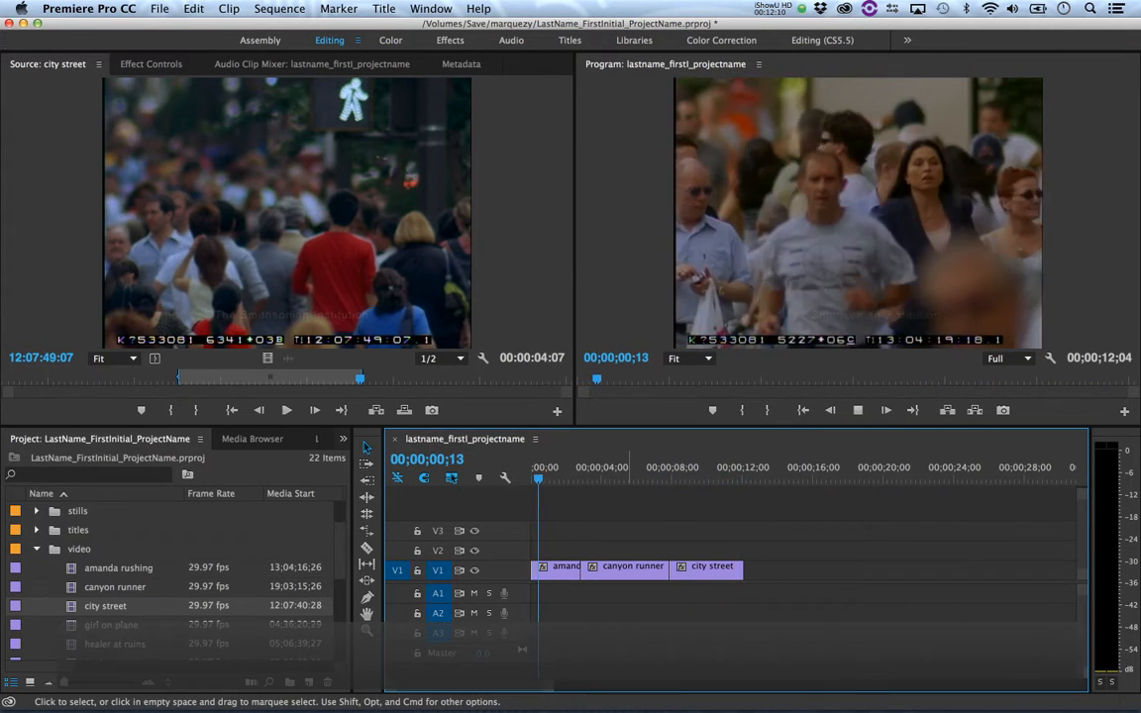
{"action": "key", "text": "super+s"}
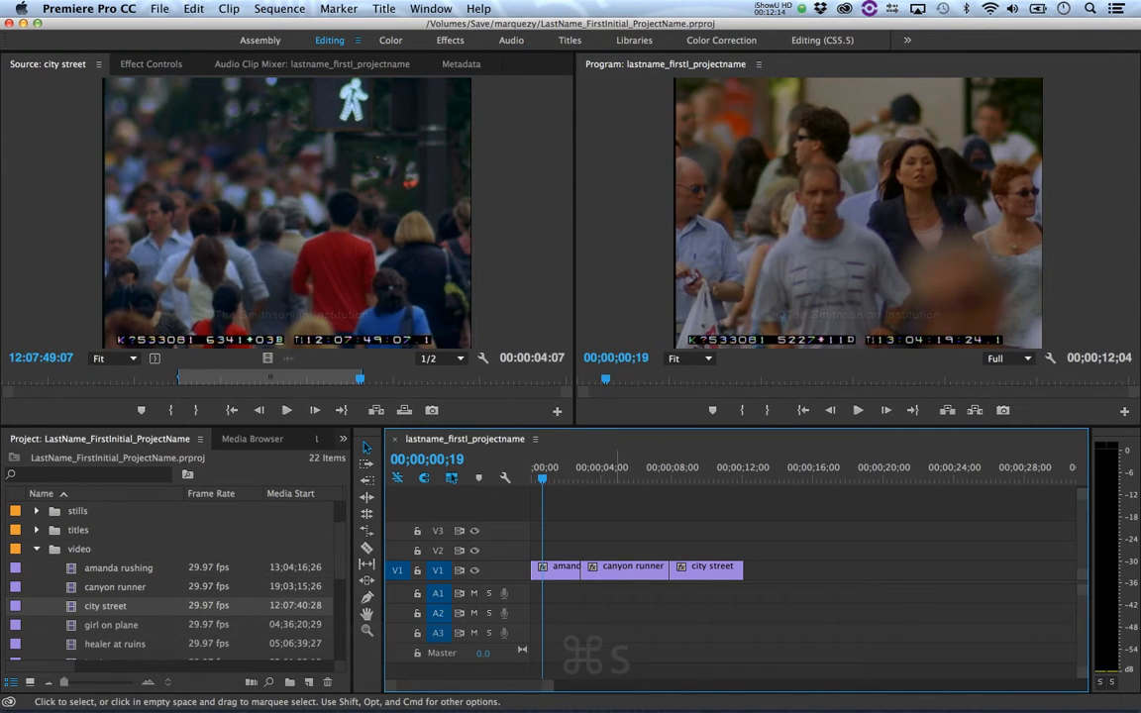
{"action": "key", "text": "space"}
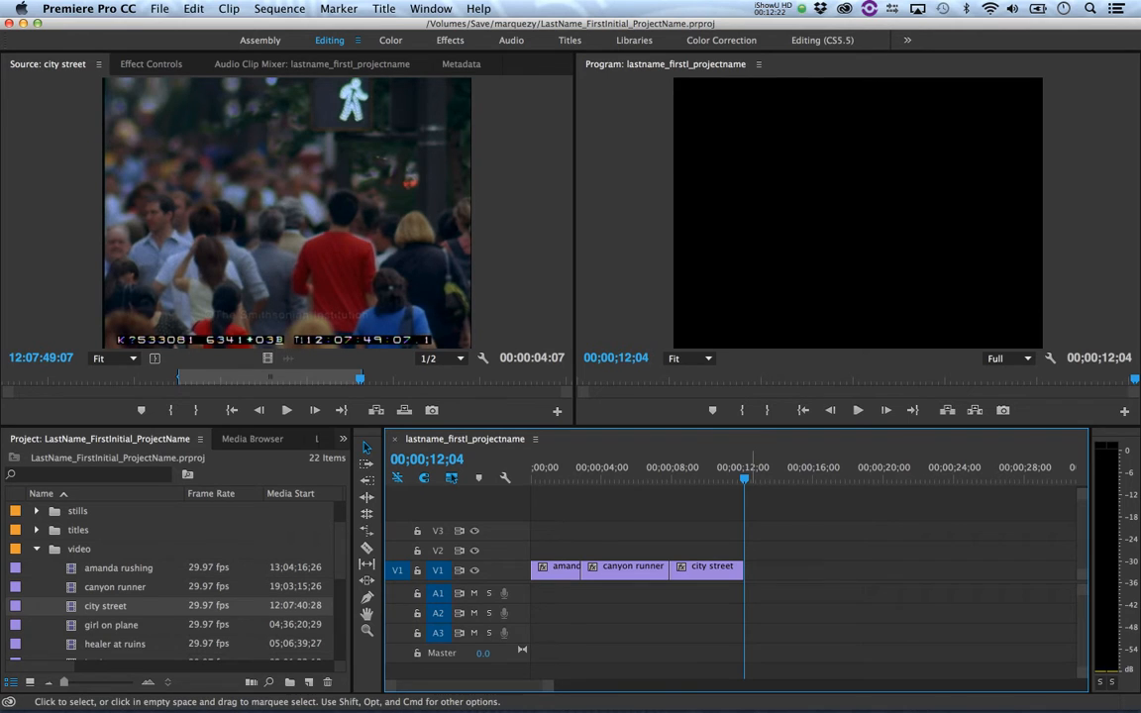
Step: Jump the playhead back and forth between the sequence's edit points, finishing at the end of city street
{"action": "key", "text": "Up"}
{"action": "key", "text": "Down"}
{"action": "key", "text": "Up"}
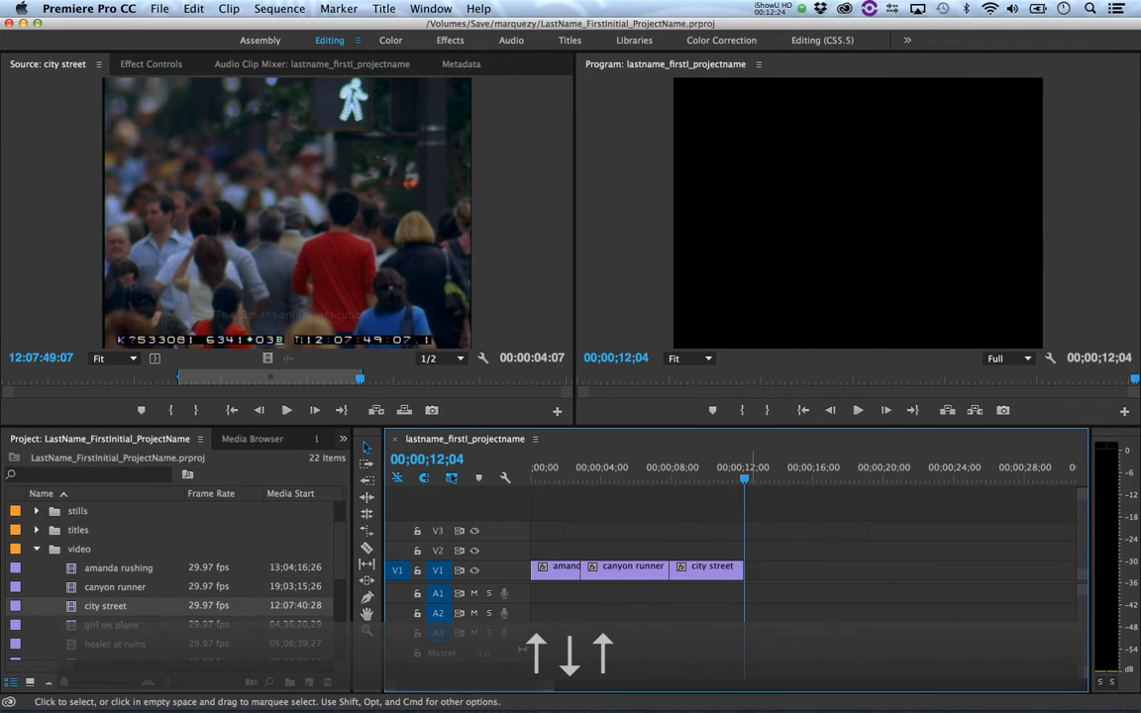
{"action": "key", "text": "Up"}
{"action": "key", "text": "Down"}
{"action": "key", "text": "Up"}
{"action": "key", "text": "Down"}
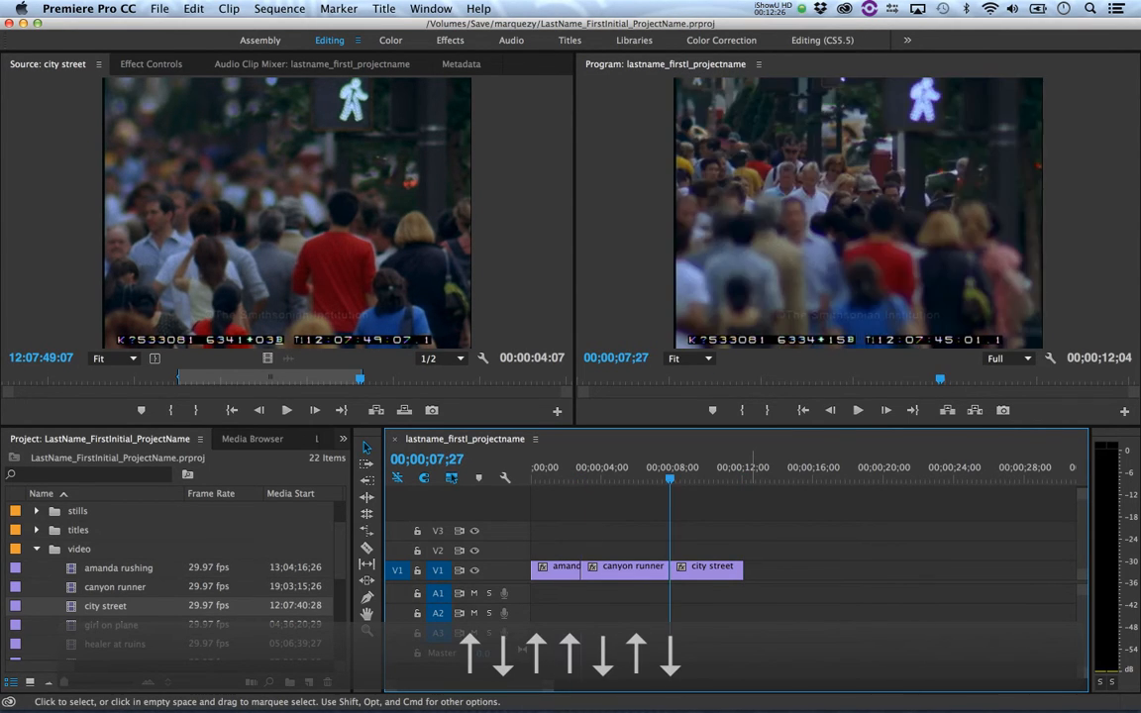
{"action": "key", "text": "Down"}
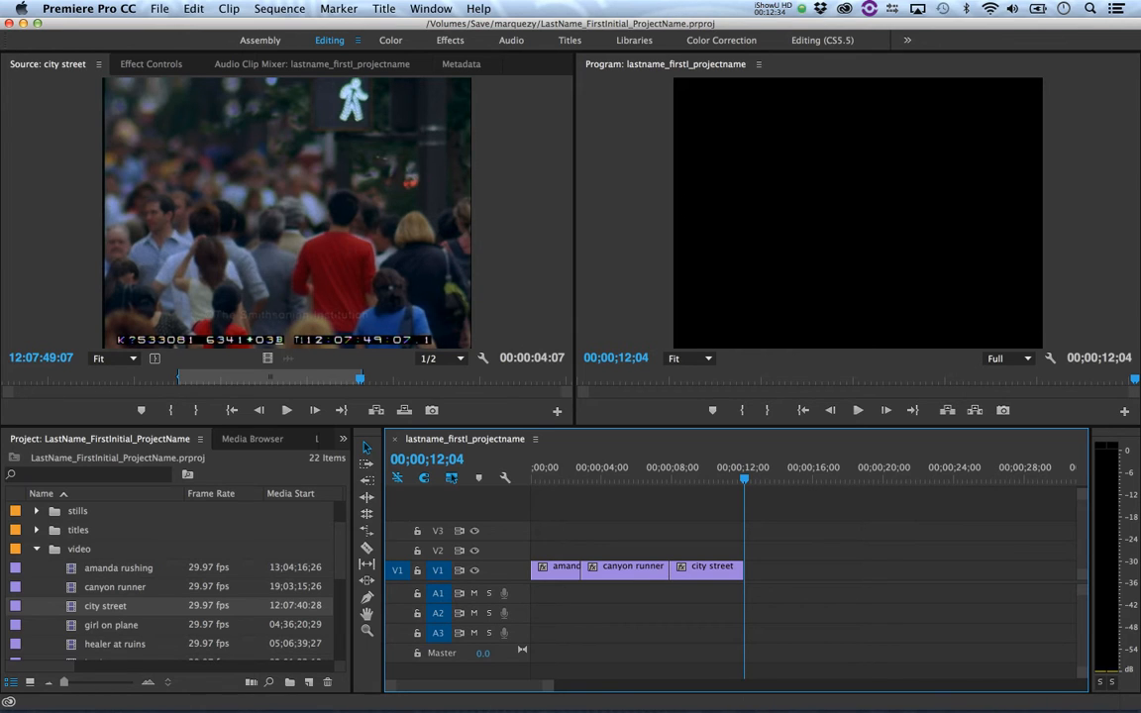
Step: Activate the Selection tool and return the focus to the timeline
{"action": "left_click", "coordinate": [367, 448]}
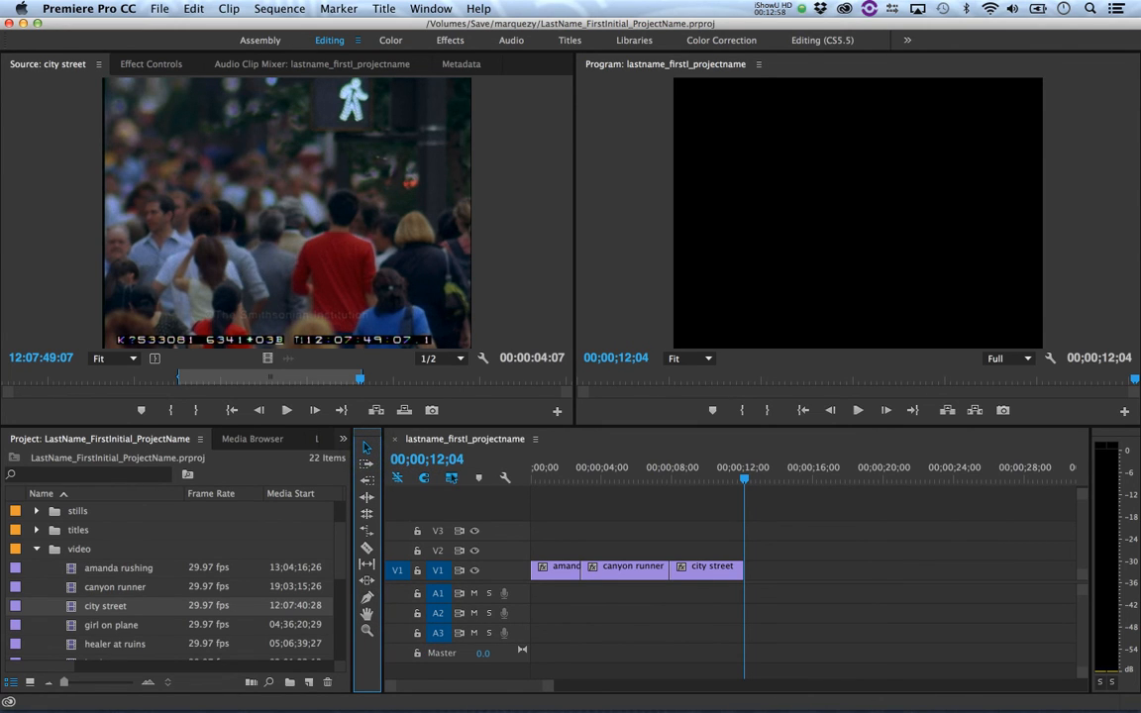
{"action": "left_click", "coordinate": [615, 435]}
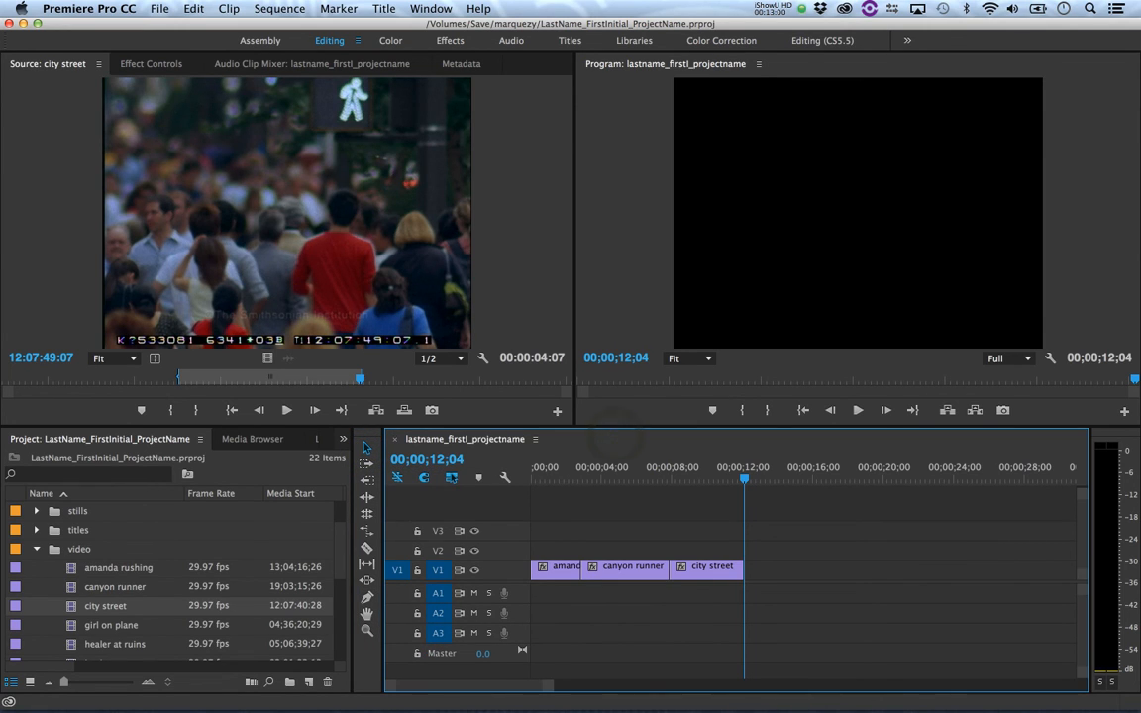